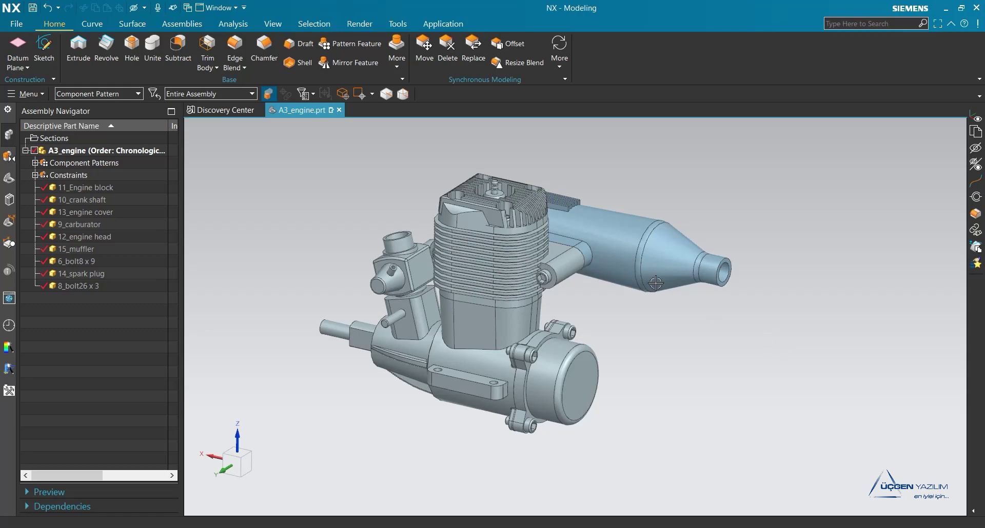
# Step: Launch Create Clone Assembly from the Assemblies > Cloning menu
pyautogui.click(34, 92)
pyautogui.moveTo(36, 183)
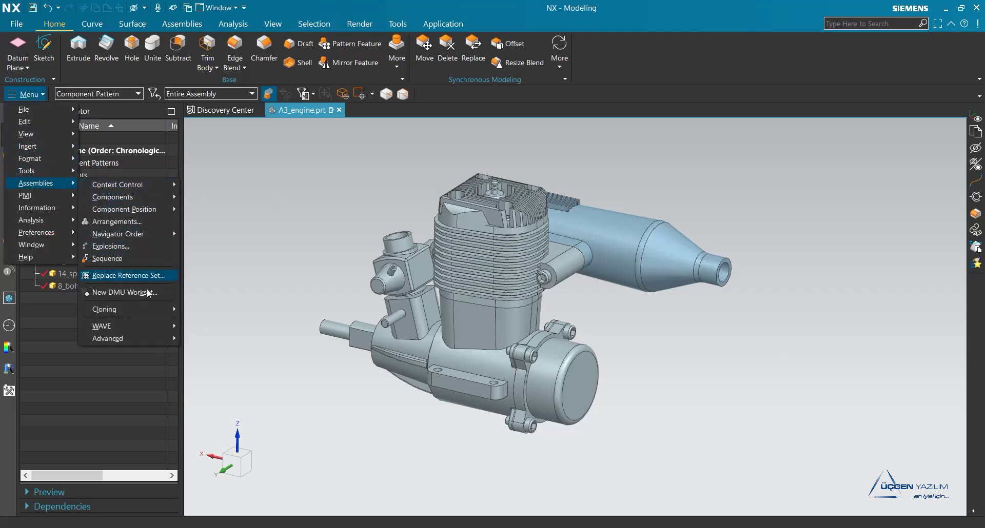
pyautogui.moveTo(105, 310)
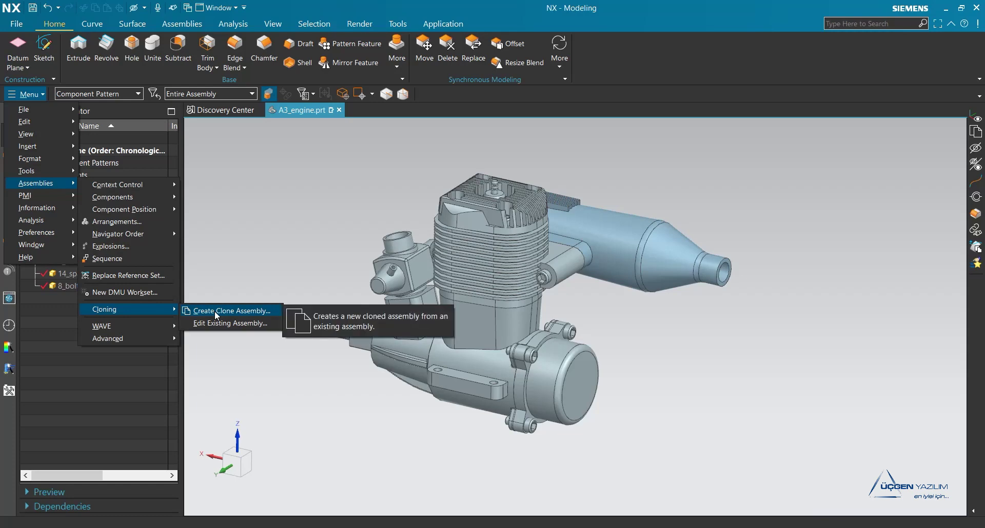
pyautogui.click(217, 312)
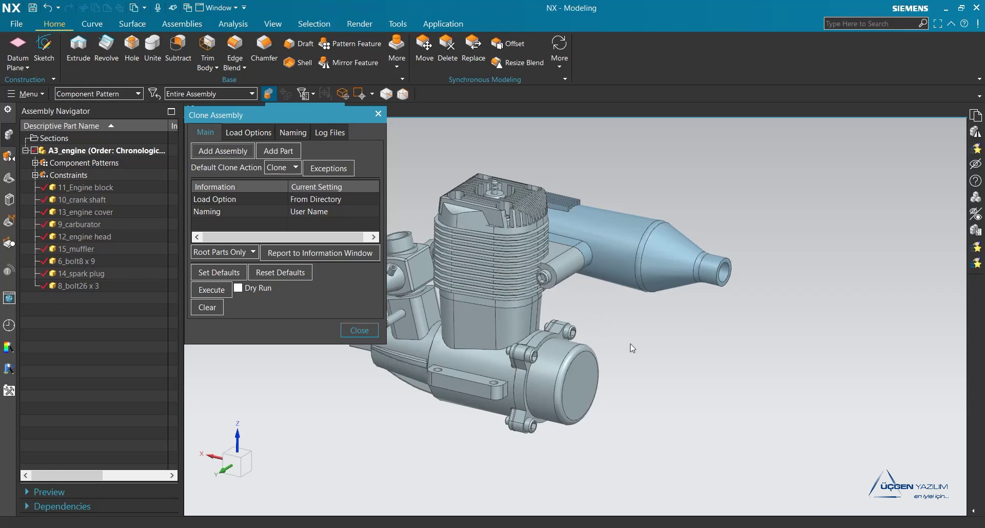
# Step: Show the Load Options page of the Clone Assembly dialog
pyautogui.moveTo(288, 119)
pyautogui.mouseDown()
pyautogui.moveTo(289, 128)
pyautogui.moveTo(276, 126)
pyautogui.mouseUp()
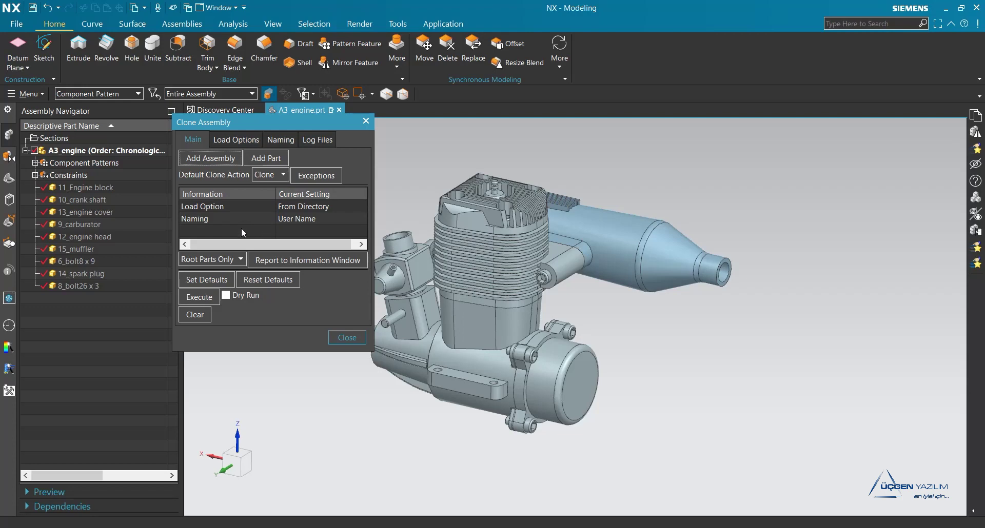
pyautogui.click(241, 140)
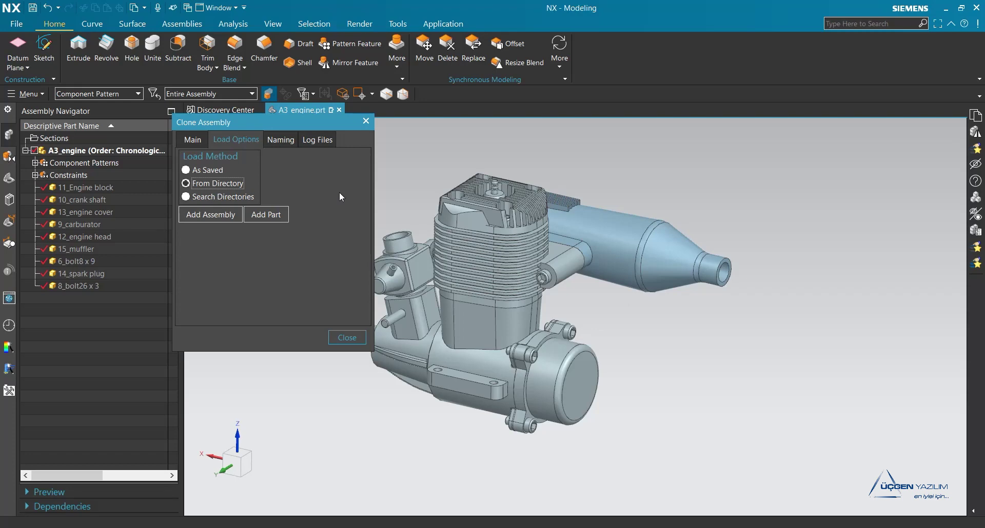
# Step: Try the load methods, keep From Directory, and open the Add Assembly file browser
pyautogui.click(226, 186)
pyautogui.click(218, 170)
pyautogui.click(220, 196)
pyautogui.click(232, 184)
pyautogui.click(218, 169)
pyautogui.click(224, 184)
pyautogui.click(207, 216)
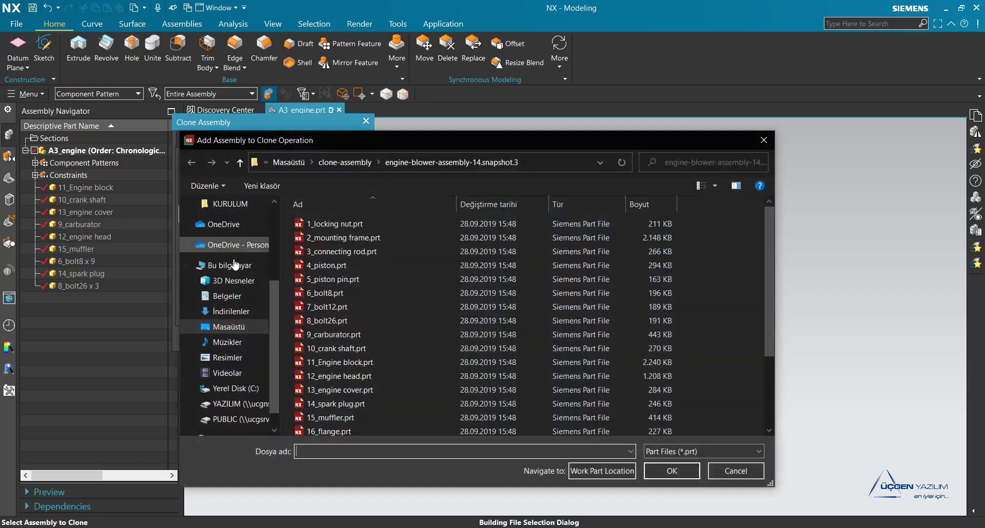
# Step: Select A3_engine.prt in engine-blower-assembly-14.snapshot.3 and confirm it for cloning
pyautogui.moveTo(470, 124); pyautogui.dragTo(541, 104)
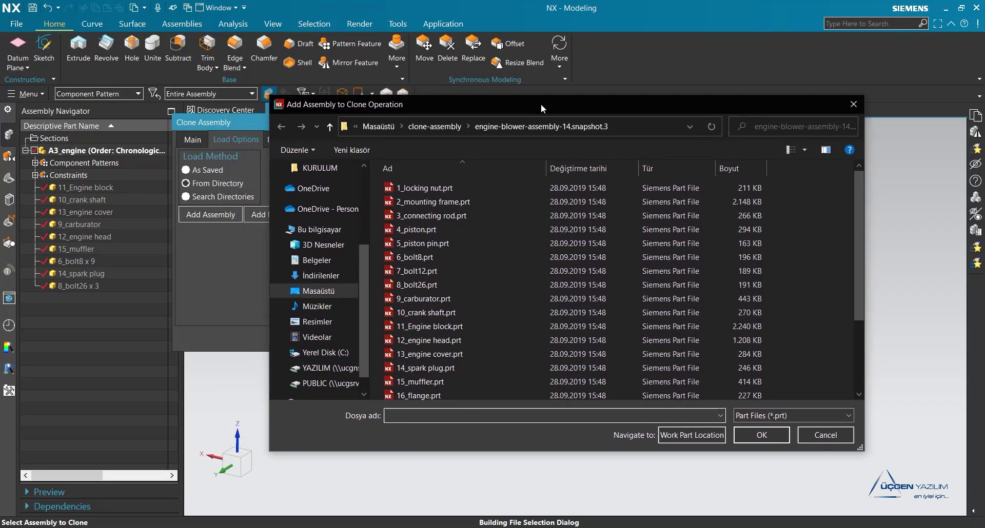
pyautogui.scroll(-2, 571, 273)
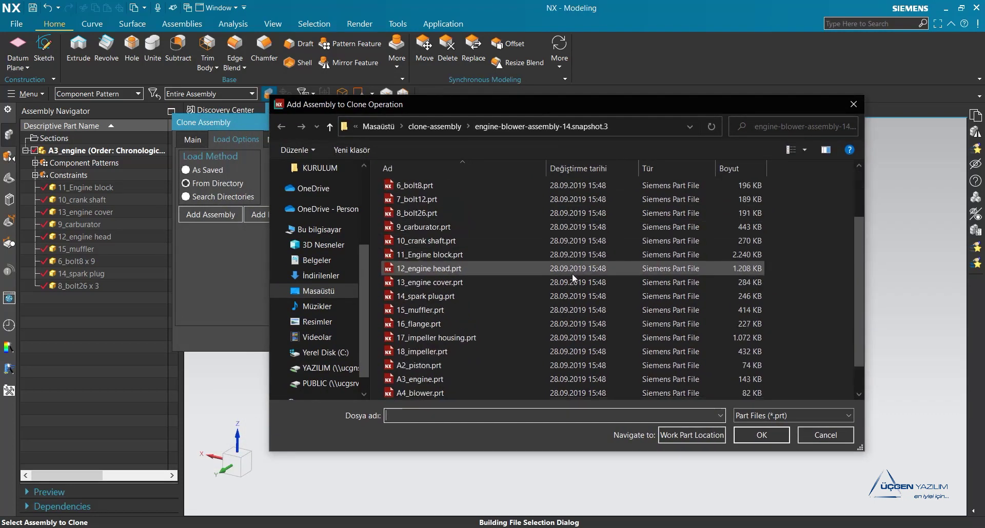
pyautogui.scroll(2, 570, 282)
pyautogui.scroll(1, 569, 283)
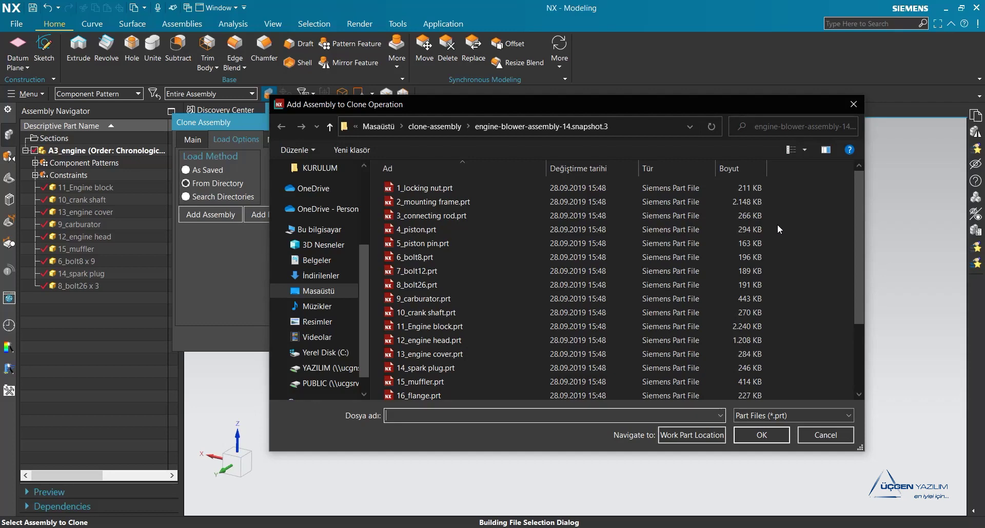
pyautogui.scroll(-3, 579, 288)
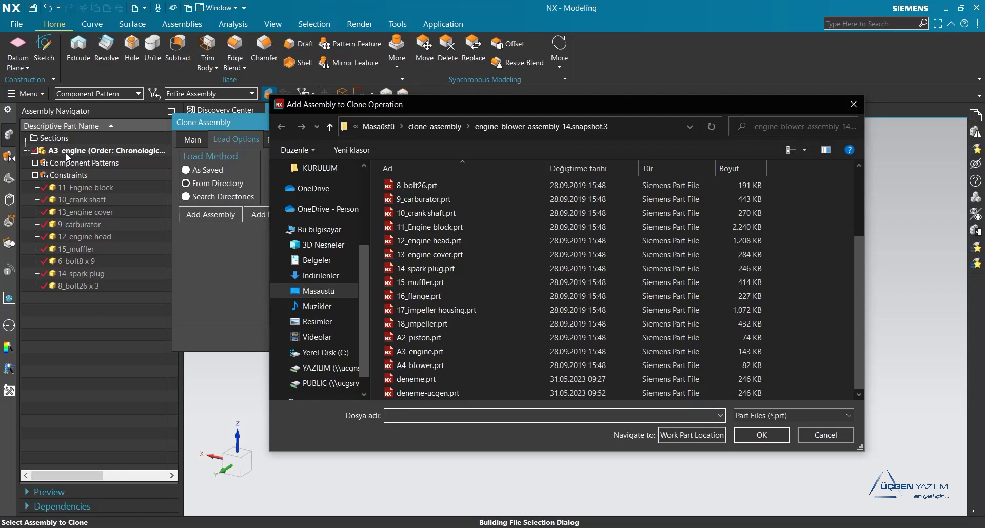
pyautogui.click(462, 352)
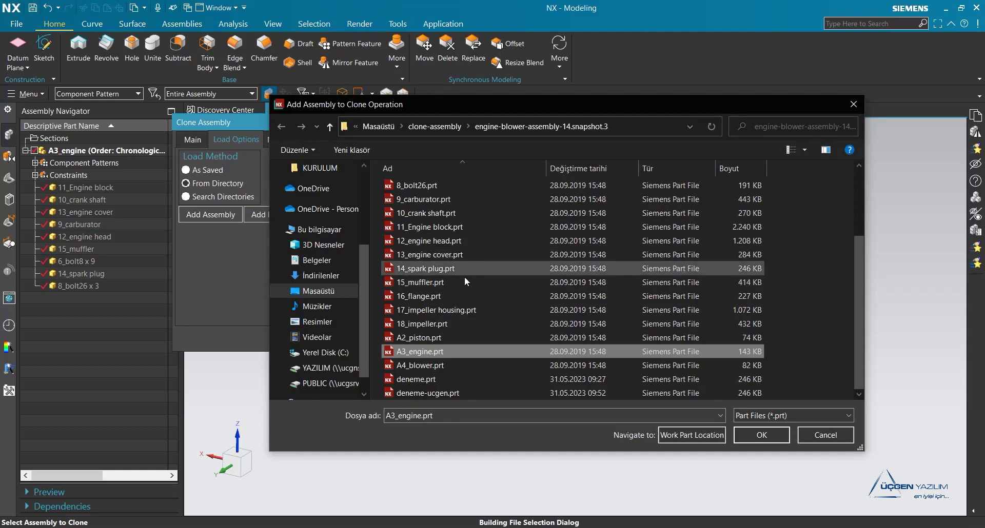
pyautogui.click(426, 350)
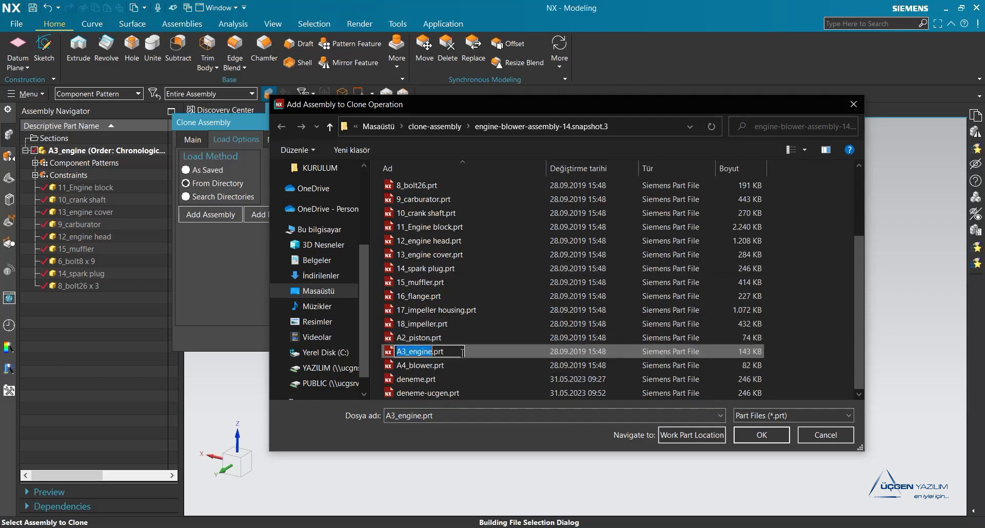
pyautogui.click(494, 352)
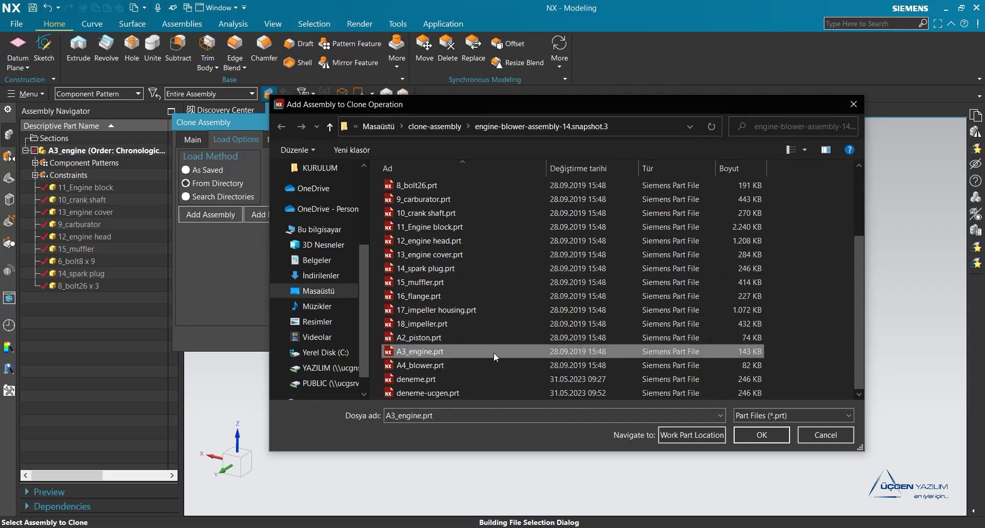
pyautogui.click(757, 436)
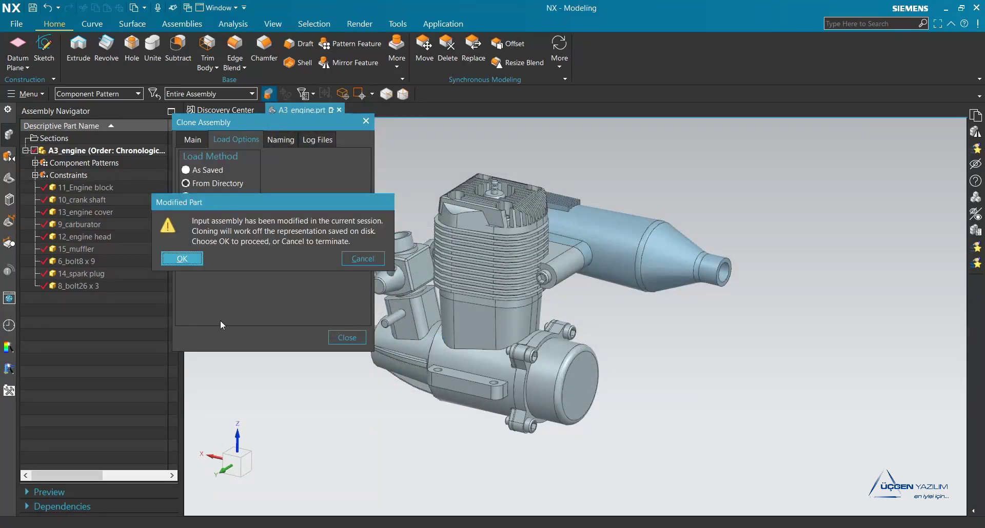
# Step: Accept the Modified Part warning and define a naming rule on the Naming settings
pyautogui.click(186, 262)
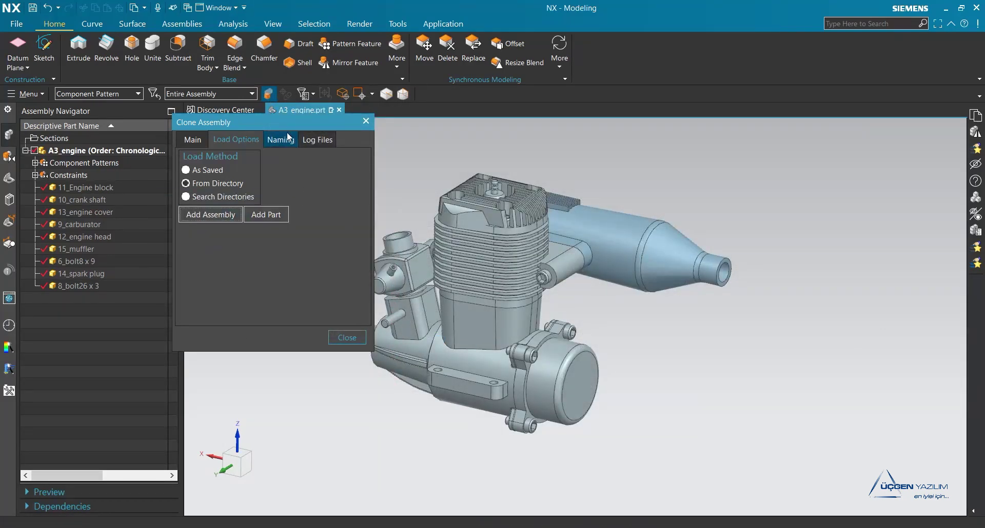
pyautogui.moveTo(279, 124); pyautogui.dragTo(292, 129)
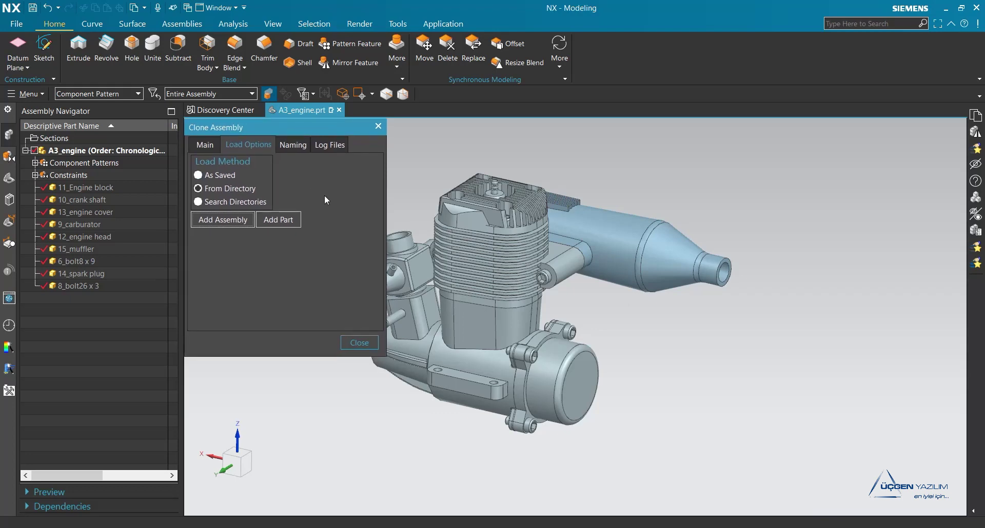
pyautogui.click(294, 146)
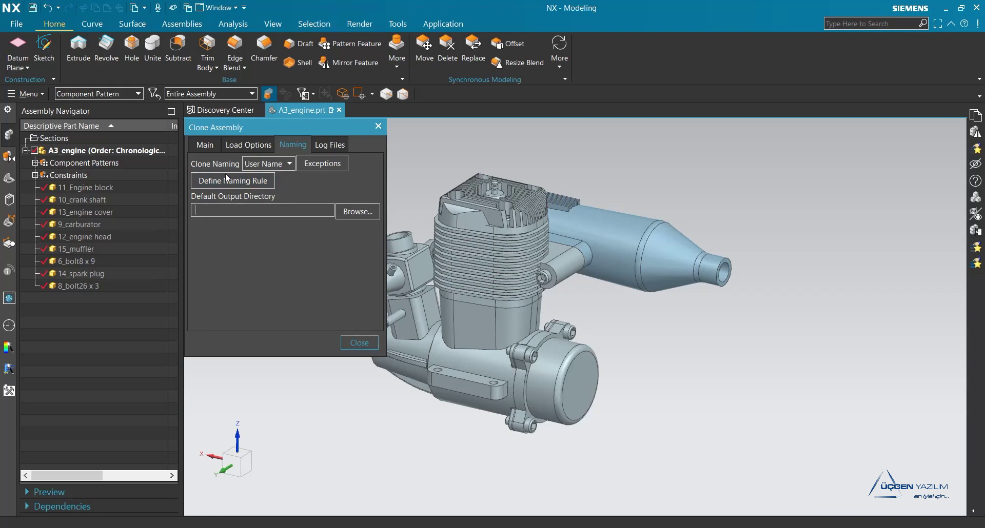
pyautogui.click(255, 186)
# Step: Choose Add Suffix as the naming rule type
pyautogui.moveTo(494, 136); pyautogui.dragTo(449, 169)
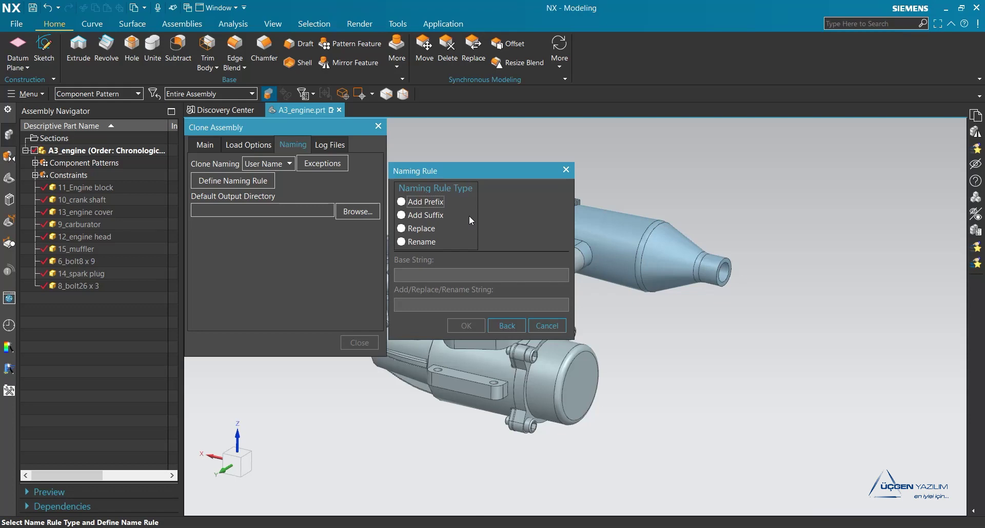
pyautogui.click(425, 216)
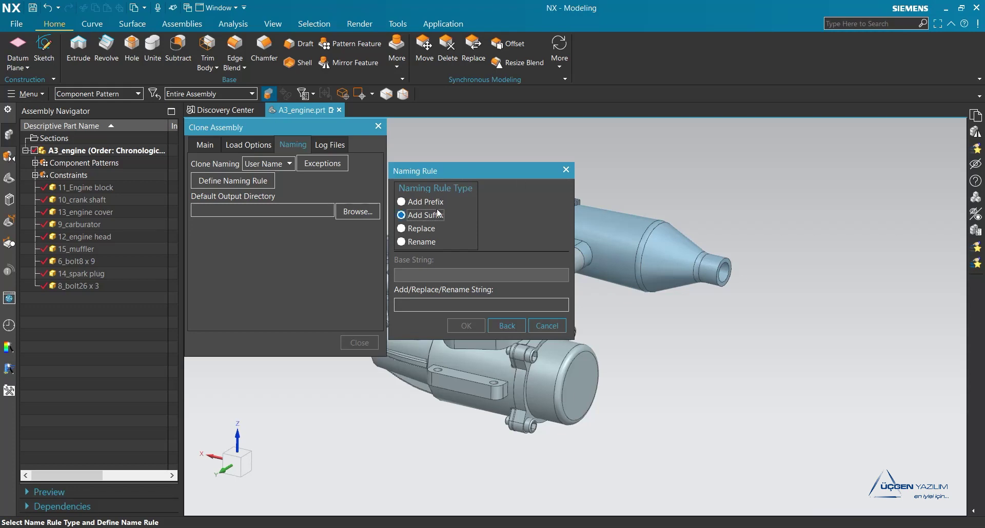
# Step: Apply the '_clone' suffix naming rule and bring up the naming exceptions list
pyautogui.click(437, 306)
pyautogui.write('_clone')
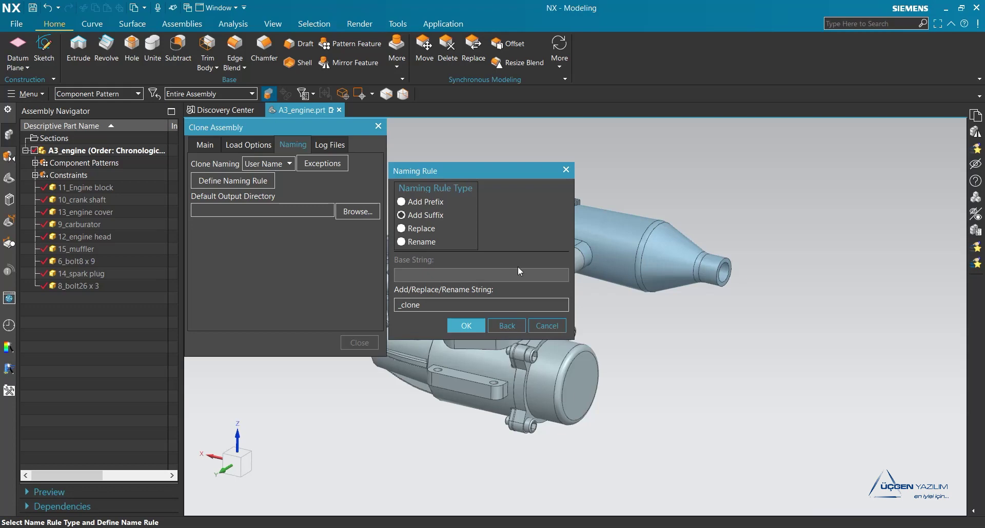
pyautogui.click(476, 329)
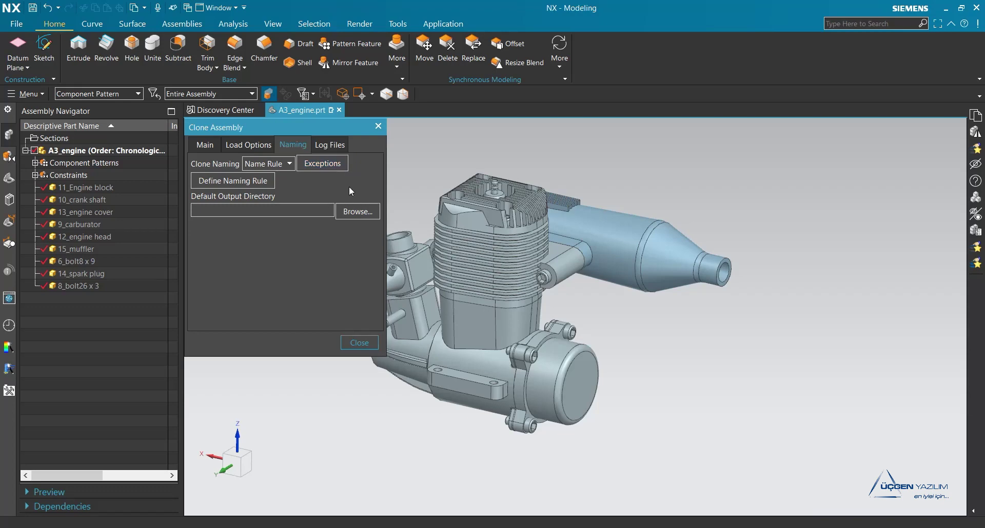
pyautogui.click(325, 164)
# Step: Step through the part rows in the Naming Exceptions list
pyautogui.moveTo(487, 174); pyautogui.dragTo(488, 137)
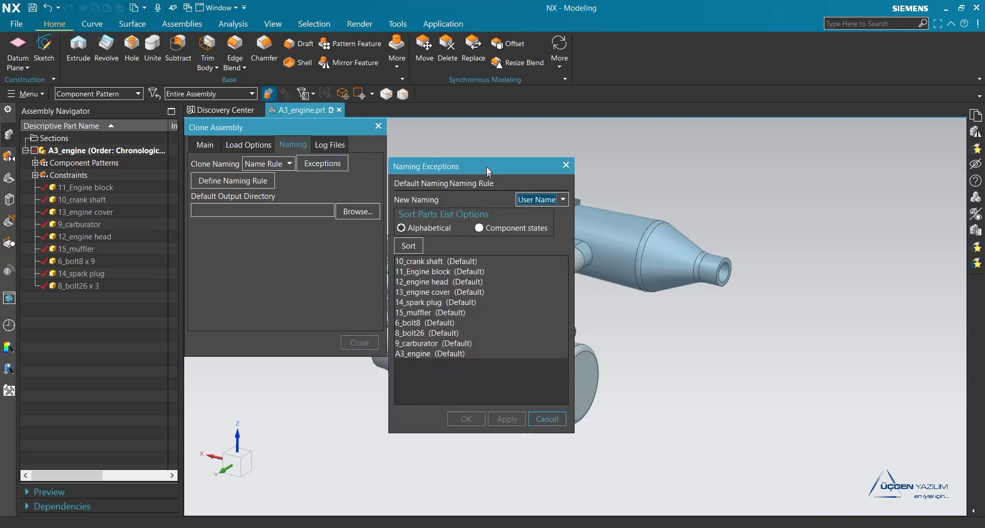
pyautogui.click(479, 230)
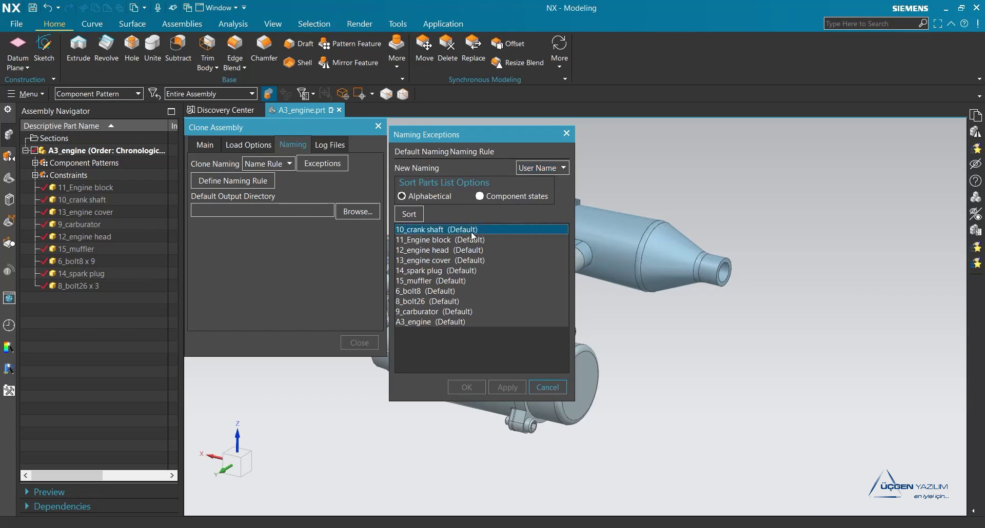
pyautogui.click(462, 239)
pyautogui.click(457, 251)
pyautogui.click(453, 259)
pyautogui.click(451, 271)
pyautogui.click(446, 281)
pyautogui.click(444, 290)
pyautogui.click(444, 302)
pyautogui.click(442, 312)
pyautogui.click(442, 322)
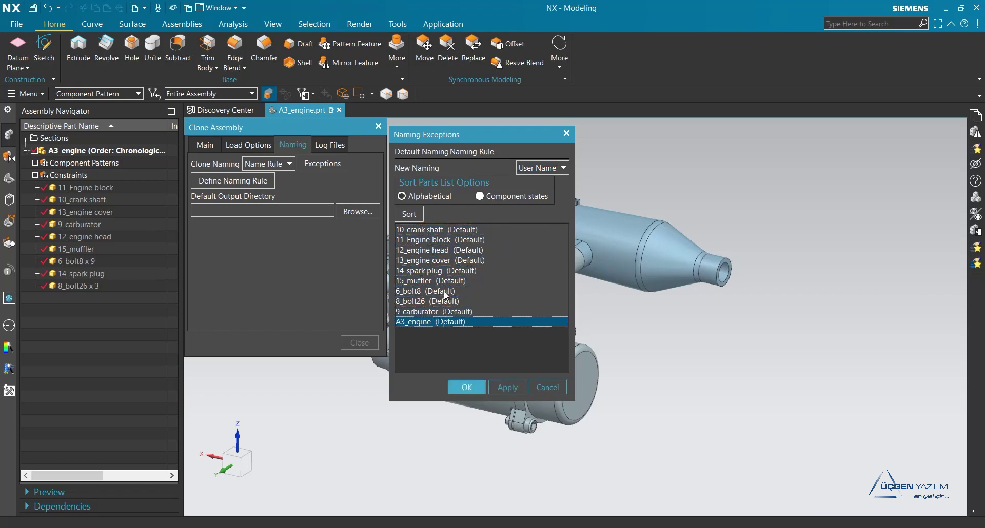
pyautogui.click(464, 231)
pyautogui.click(468, 241)
pyautogui.click(470, 251)
pyautogui.click(469, 260)
pyautogui.click(463, 270)
# Step: Select 13_engine cover to give it a custom User Name
pyautogui.click(462, 230)
pyautogui.click(474, 251)
pyautogui.click(471, 271)
pyautogui.click(461, 281)
pyautogui.click(455, 291)
pyautogui.click(452, 303)
pyautogui.click(450, 311)
pyautogui.click(447, 322)
pyautogui.click(431, 261)
# Step: Name the 13_engine cover clone 'deneme-ucgen-yeni' and reopen the exceptions list
pyautogui.click(464, 388)
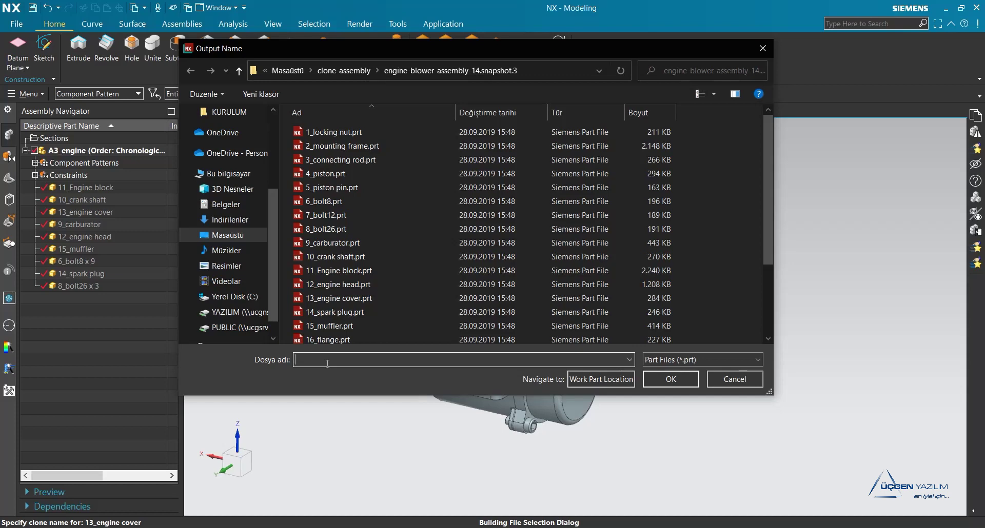
pyautogui.write('deneme')
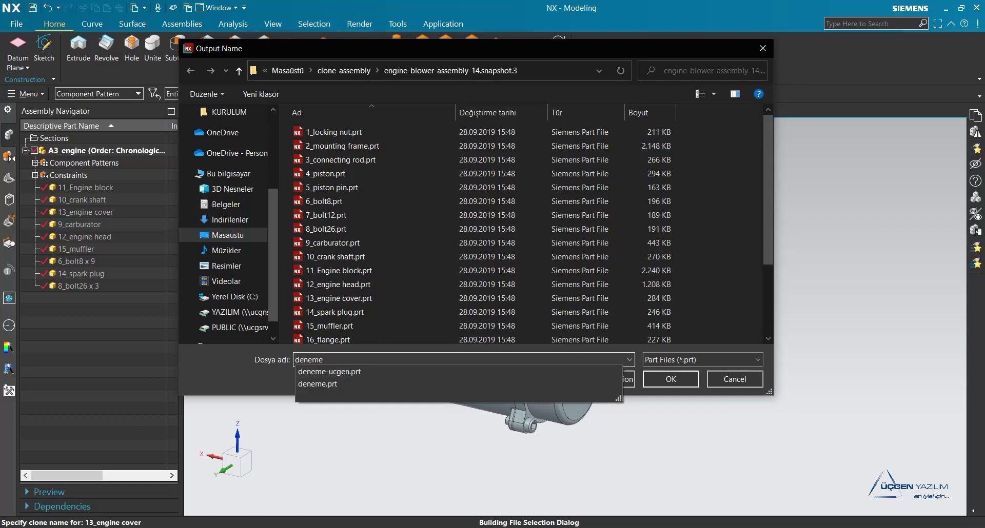
pyautogui.write('-ucgen-yeni')
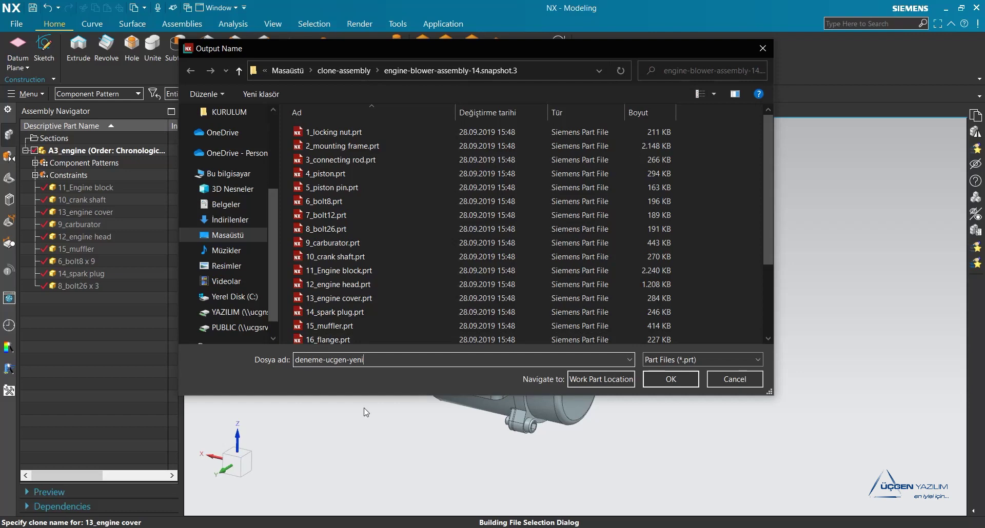
pyautogui.click(671, 379)
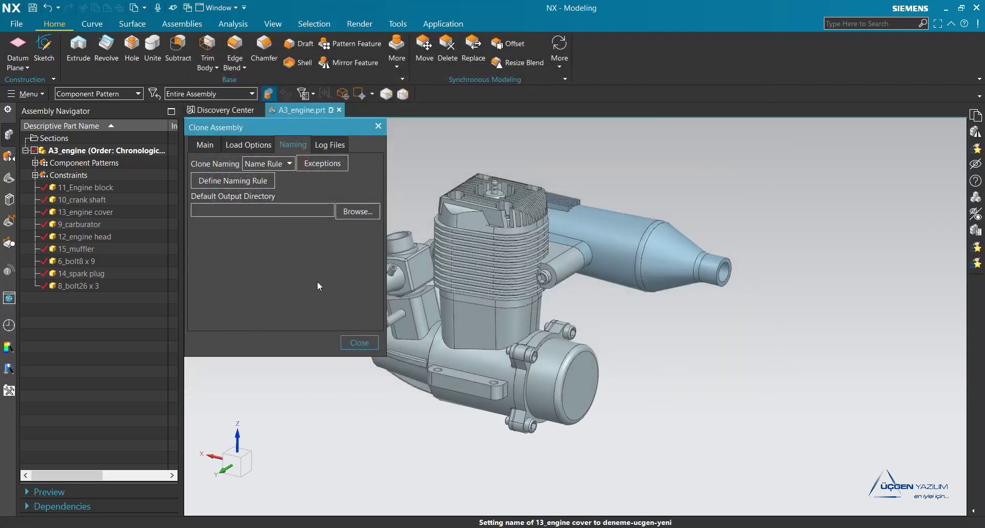
pyautogui.click(322, 163)
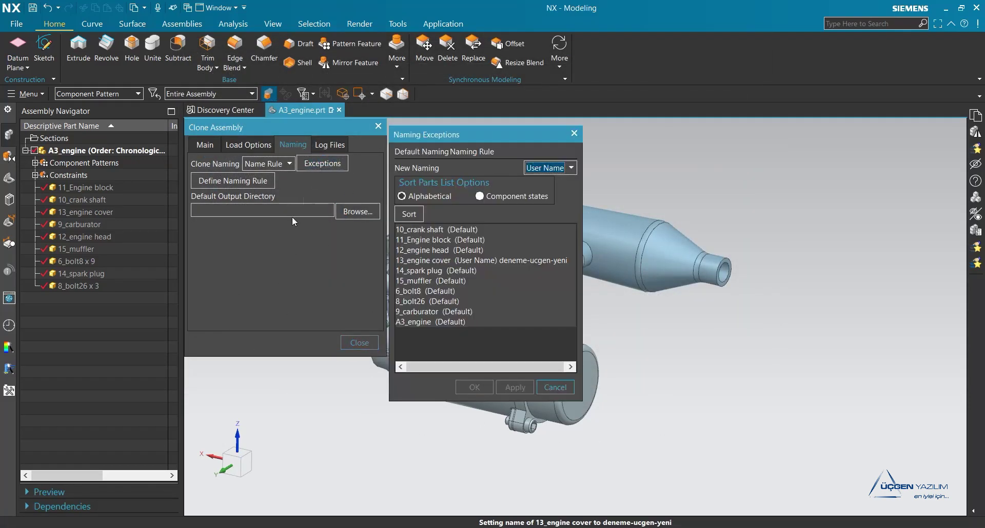
# Step: Confirm only 13_engine cover has a custom name, then close Naming Exceptions
pyautogui.moveTo(476, 231); pyautogui.dragTo(464, 280)
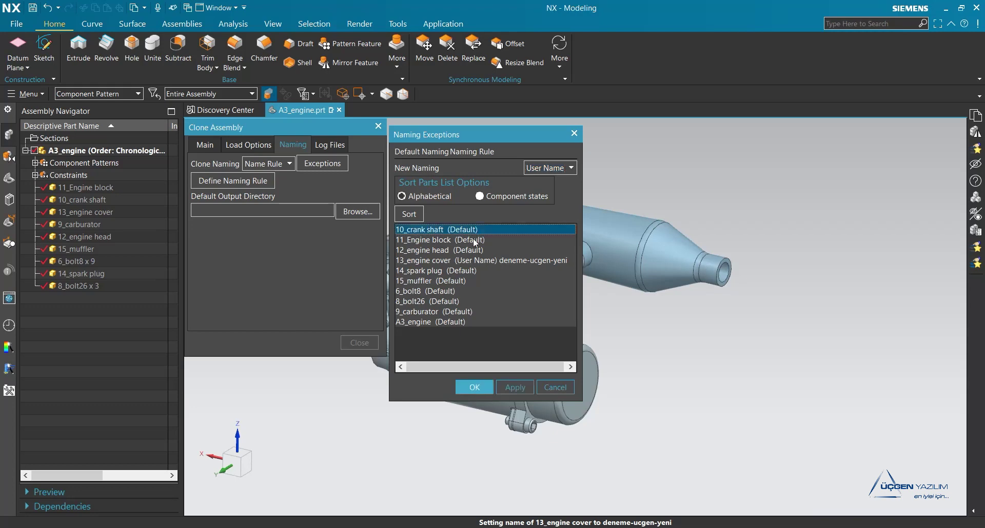
pyautogui.moveTo(463, 283); pyautogui.dragTo(454, 303)
pyautogui.click(462, 263)
pyautogui.click(574, 133)
pyautogui.moveTo(334, 132); pyautogui.dragTo(344, 143)
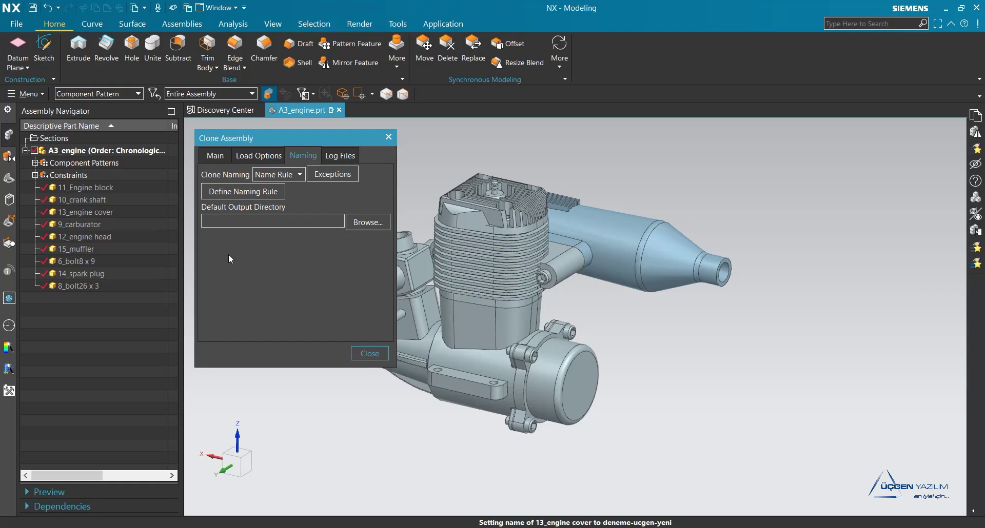
# Step: Set the clone output directory to the Desktop clone-deneme folder and show the Log Files settings
pyautogui.click(363, 229)
pyautogui.moveTo(511, 156); pyautogui.dragTo(524, 105)
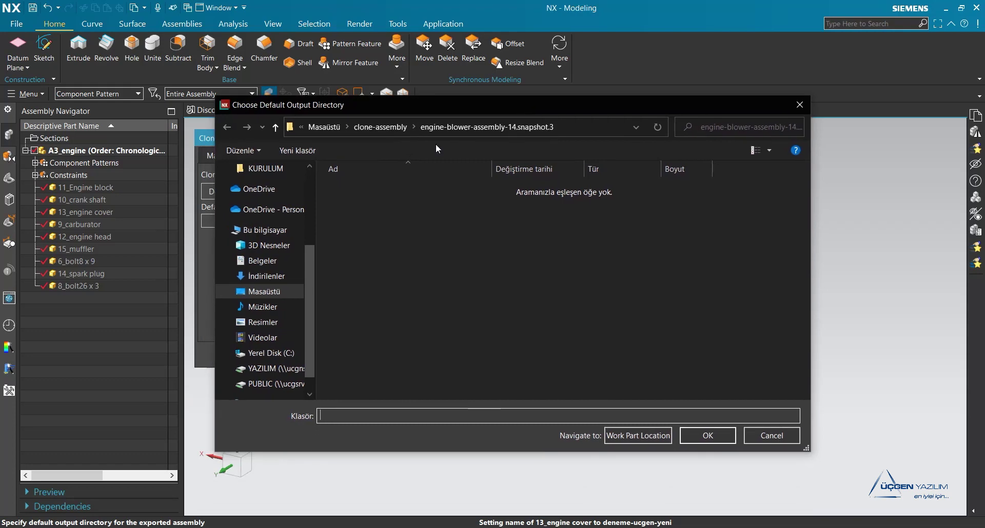
pyautogui.click(270, 290)
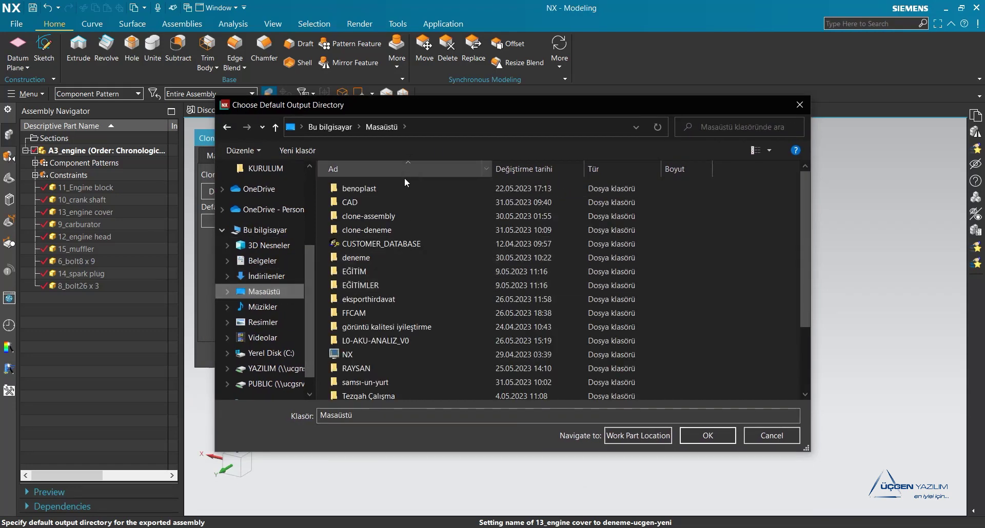
pyautogui.doubleClick(379, 230)
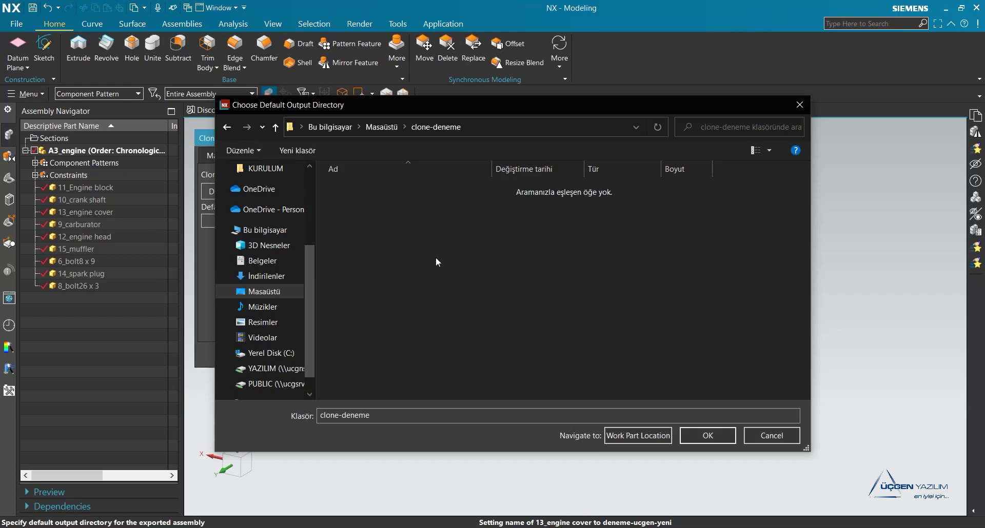
pyautogui.click(708, 435)
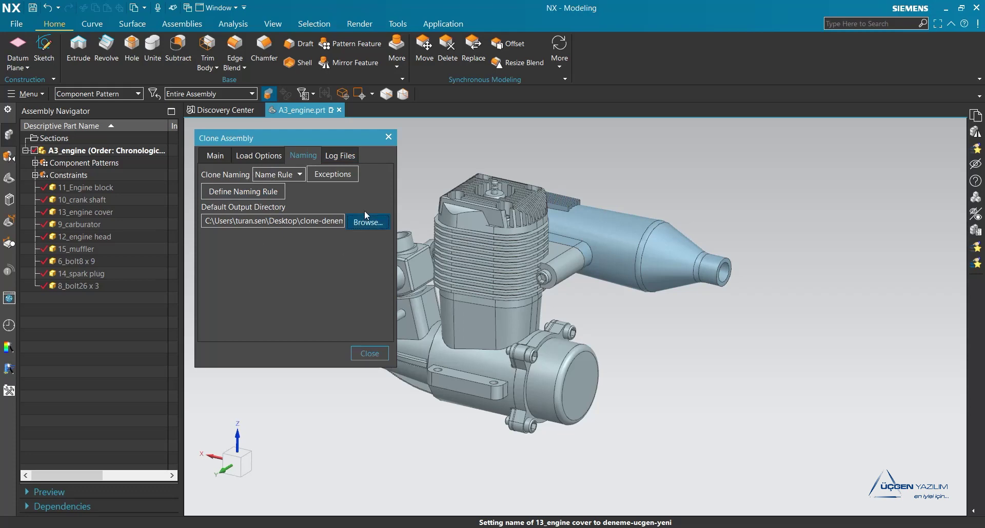
pyautogui.click(352, 158)
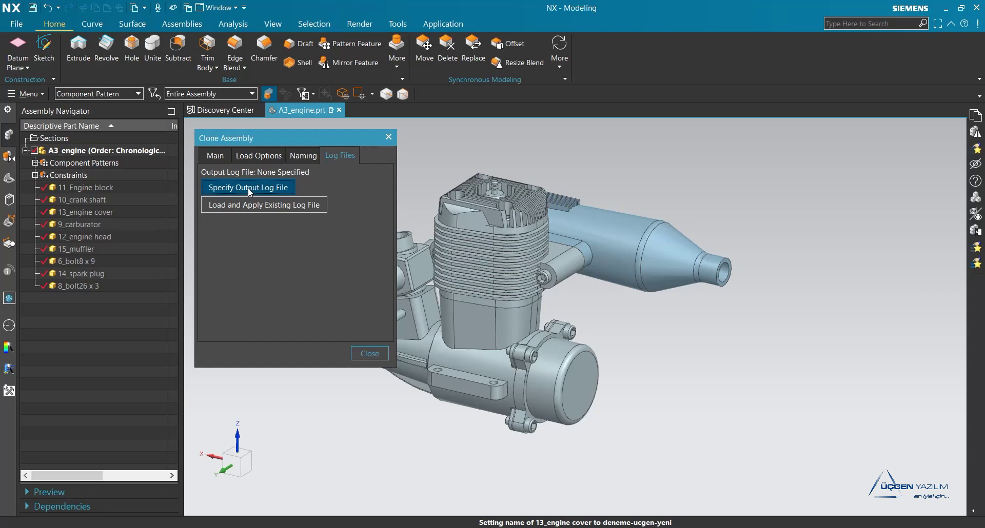
# Step: Name the output log file rapor in clone-deneme, then return to the Main clone settings
pyautogui.click(265, 193)
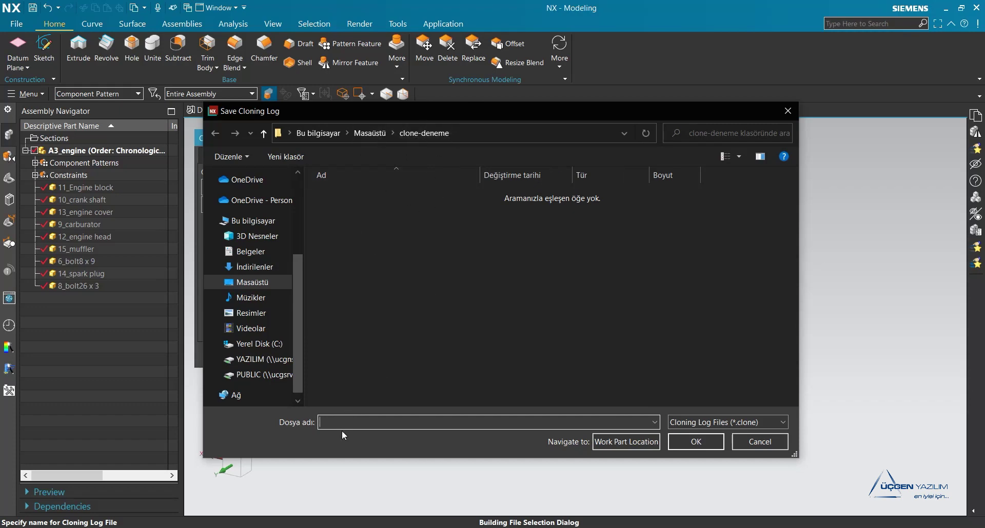
pyautogui.write('rapor')
pyautogui.click(712, 453)
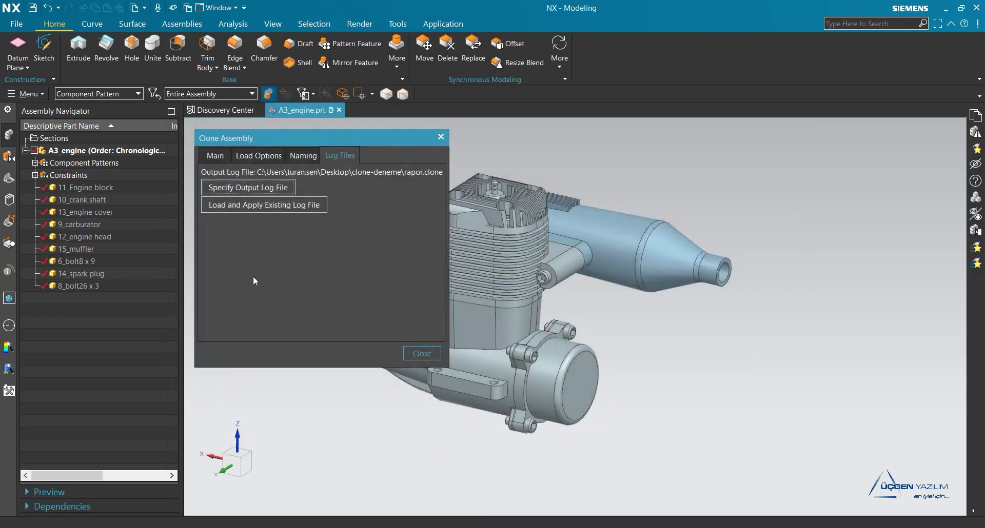
pyautogui.click(217, 156)
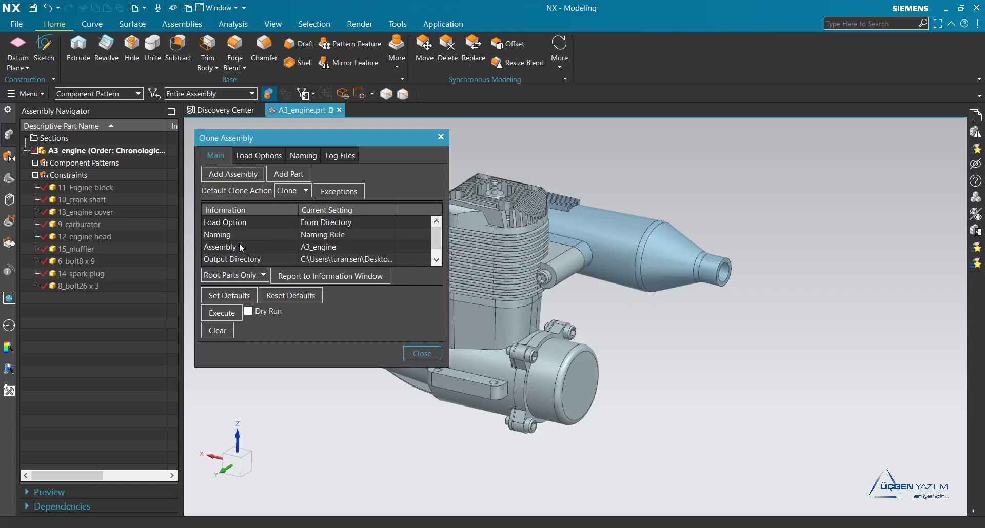
# Step: Set the report level to Full, enable Dry Run, and execute to generate the cloning log
pyautogui.click(236, 280)
pyautogui.click(224, 301)
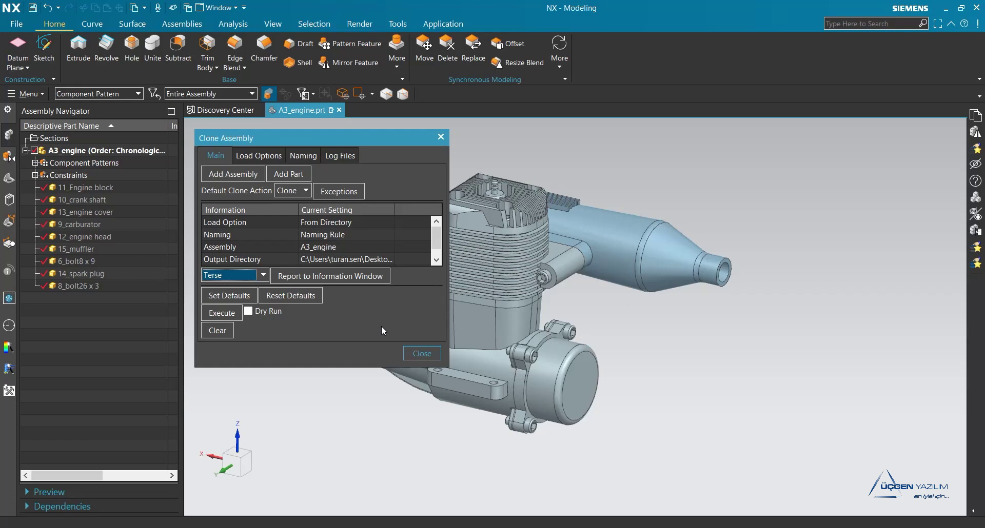
pyautogui.click(234, 278)
pyautogui.click(232, 311)
pyautogui.click(248, 311)
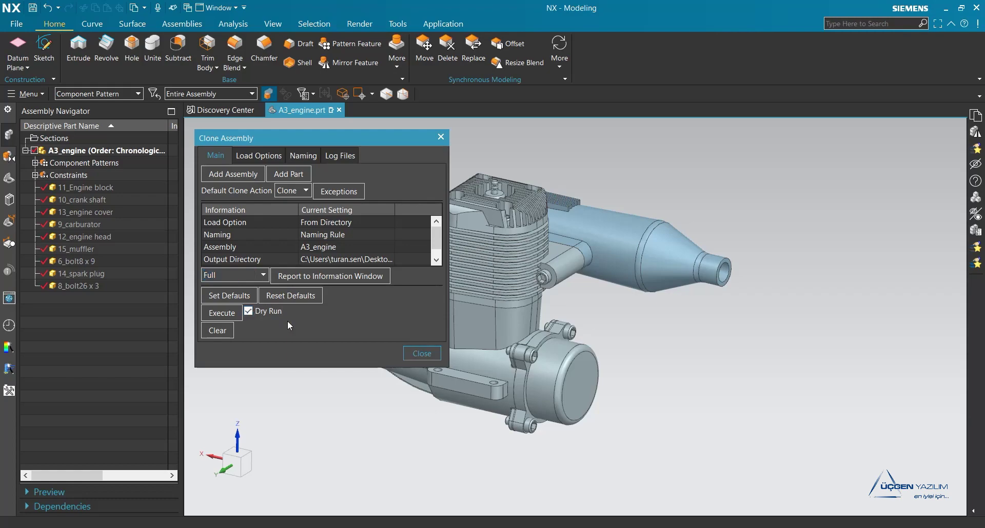
pyautogui.click(223, 316)
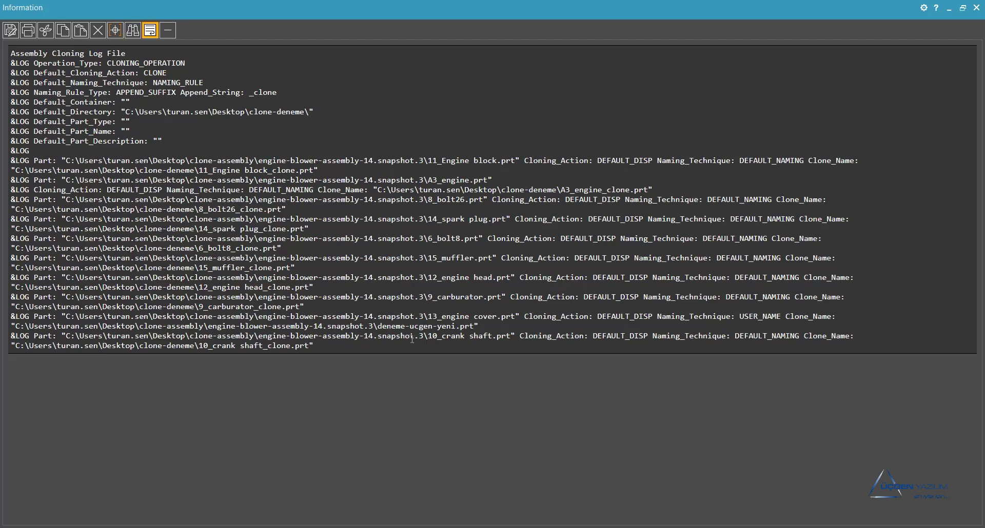
# Step: Compare the engine block's source path with its clone path and _clone suffix in the log
pyautogui.moveTo(65, 161); pyautogui.dragTo(436, 161)
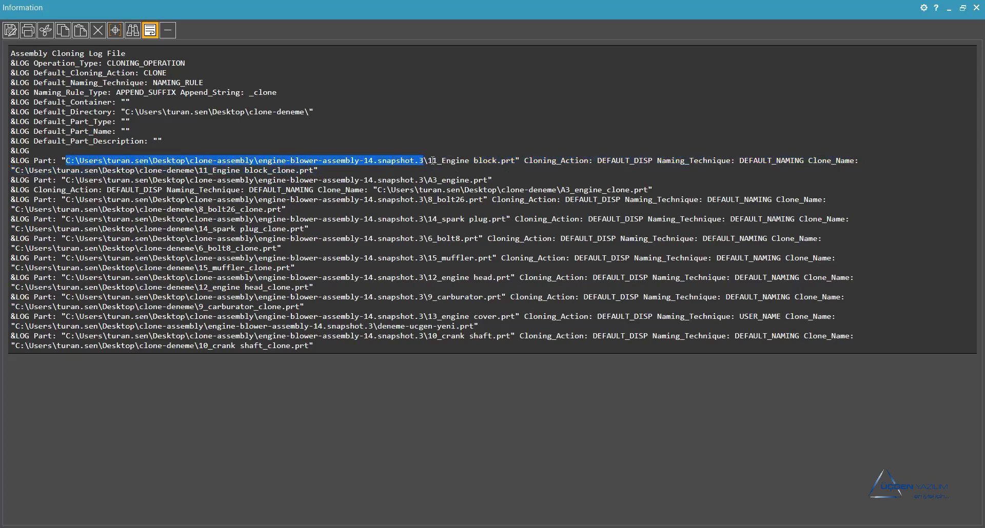
pyautogui.moveTo(428, 161); pyautogui.dragTo(516, 170)
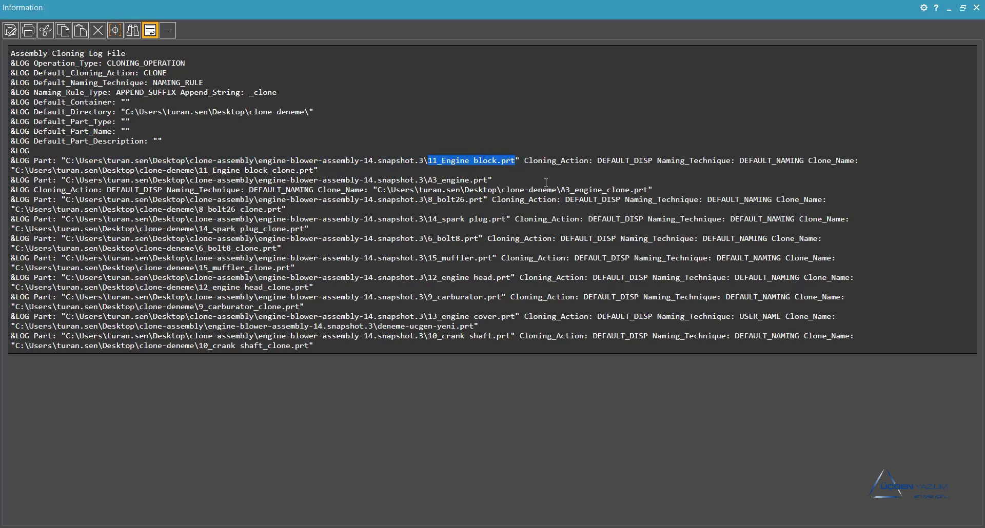
pyautogui.moveTo(15, 171); pyautogui.dragTo(193, 170)
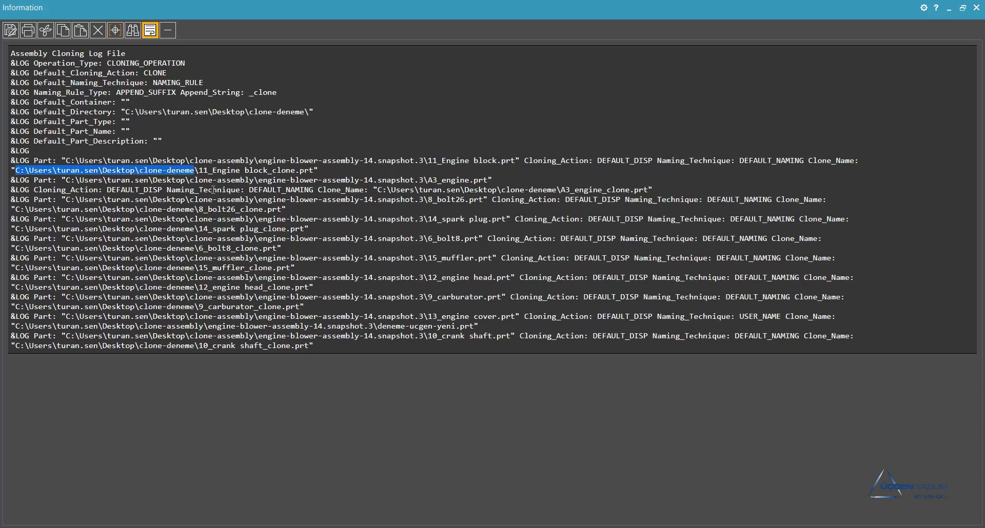
pyautogui.moveTo(199, 170); pyautogui.dragTo(322, 170)
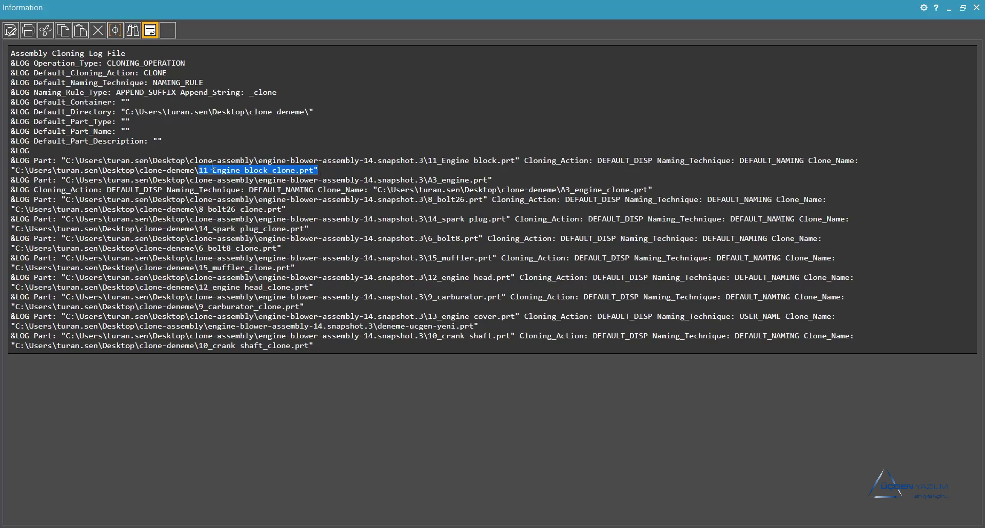
pyautogui.click(270, 173)
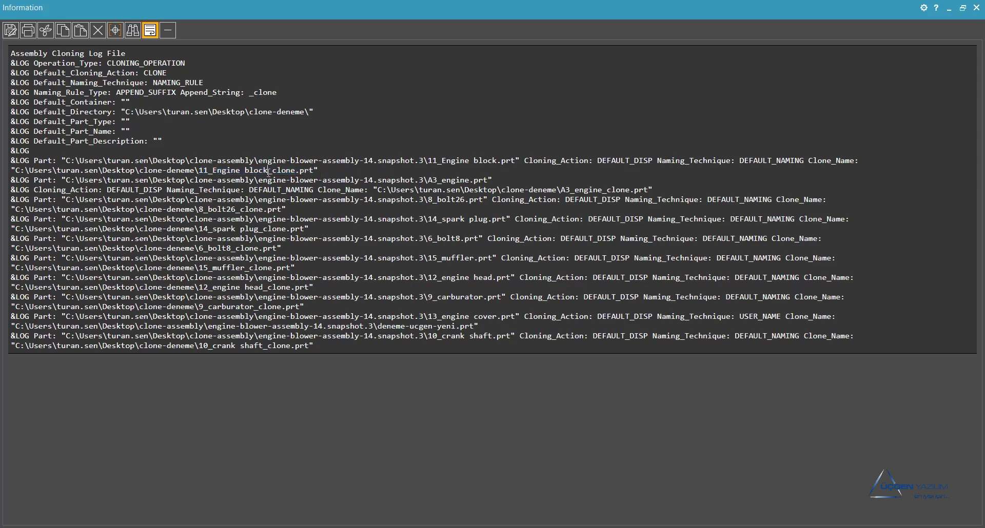
pyautogui.moveTo(268, 170); pyautogui.dragTo(290, 173)
pyautogui.click(286, 171)
# Step: Check the 6_bolt8, engine head and deneme-ucgen-yeni.prt cover entries, then close the log
pyautogui.moveTo(212, 239)
pyautogui.mouseDown()
pyautogui.moveTo(272, 248)
pyautogui.moveTo(274, 267)
pyautogui.mouseUp()
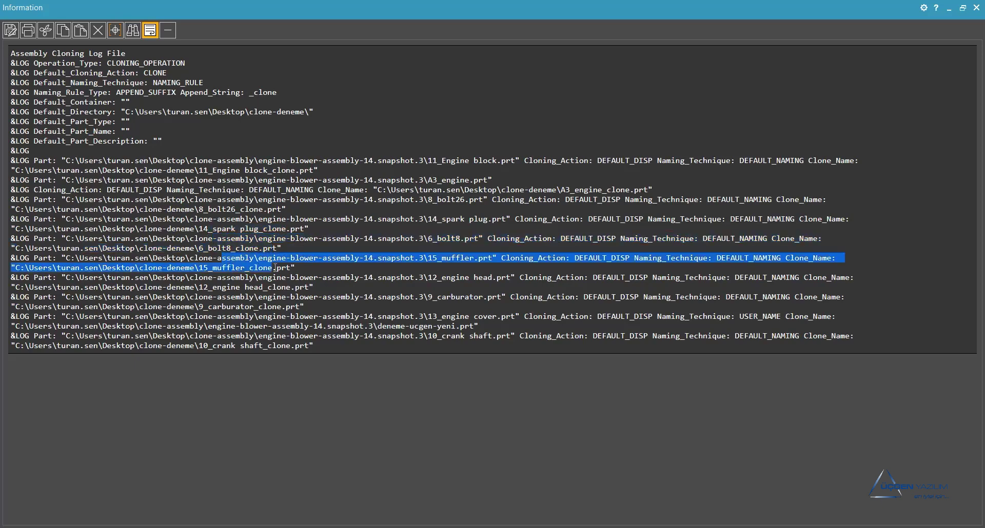
pyautogui.moveTo(227, 288)
pyautogui.mouseDown()
pyautogui.moveTo(285, 289)
pyautogui.moveTo(299, 307)
pyautogui.mouseUp()
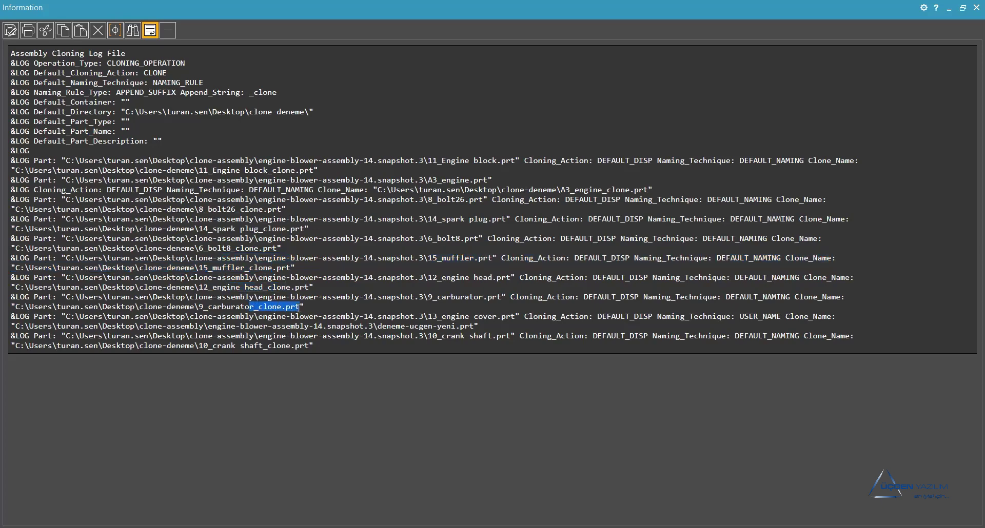
pyautogui.moveTo(72, 319); pyautogui.dragTo(482, 320)
pyautogui.click(483, 318)
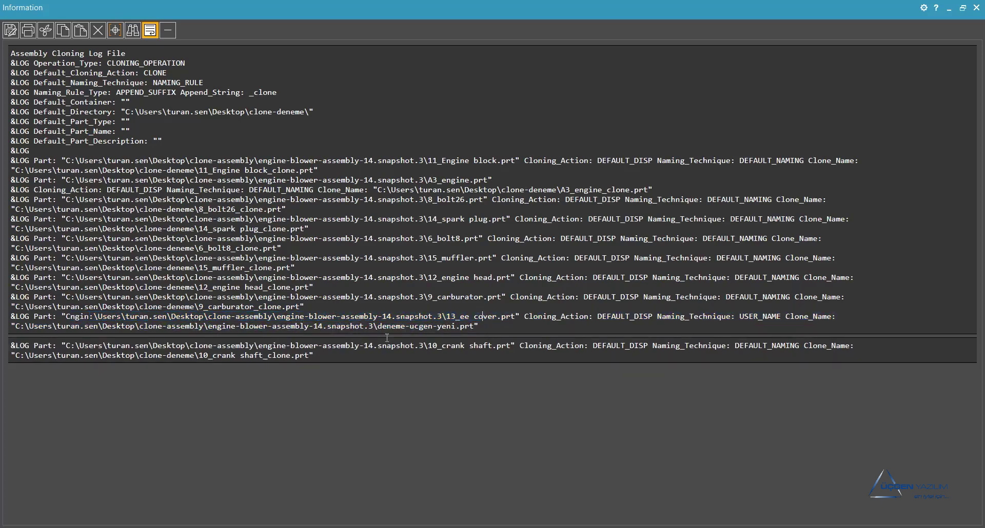
pyautogui.moveTo(379, 327); pyautogui.dragTo(485, 329)
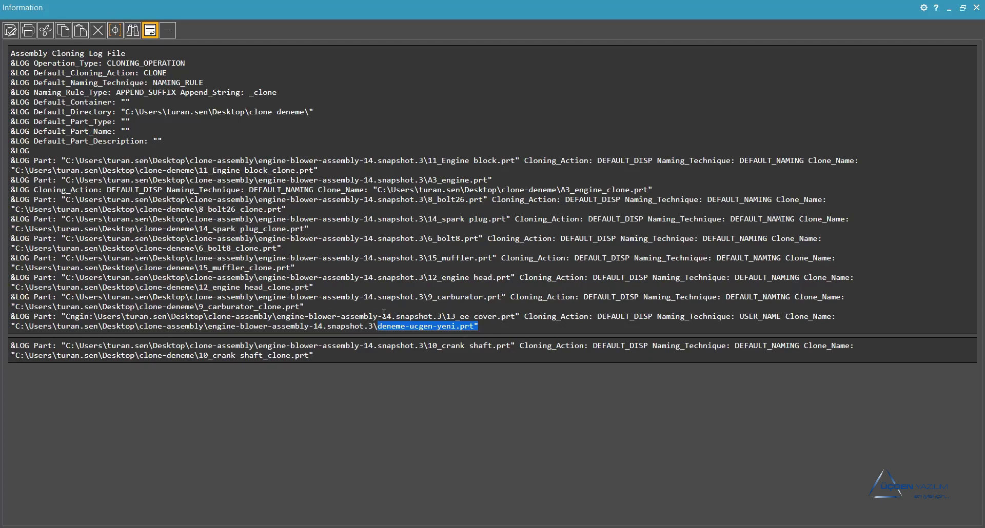
pyautogui.click(977, 8)
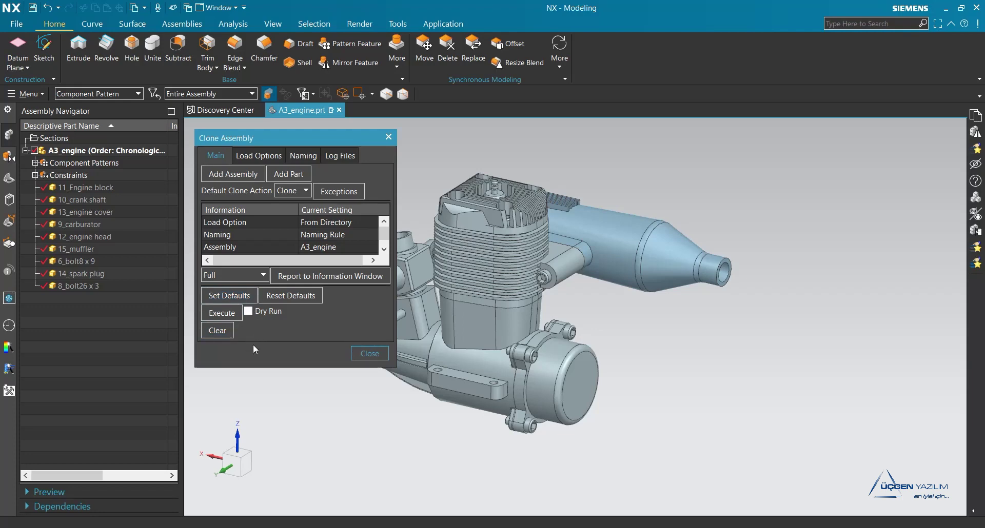
# Step: Execute the actual clone, close the log and Clone Assembly dialog, and minimize NX
pyautogui.click(221, 313)
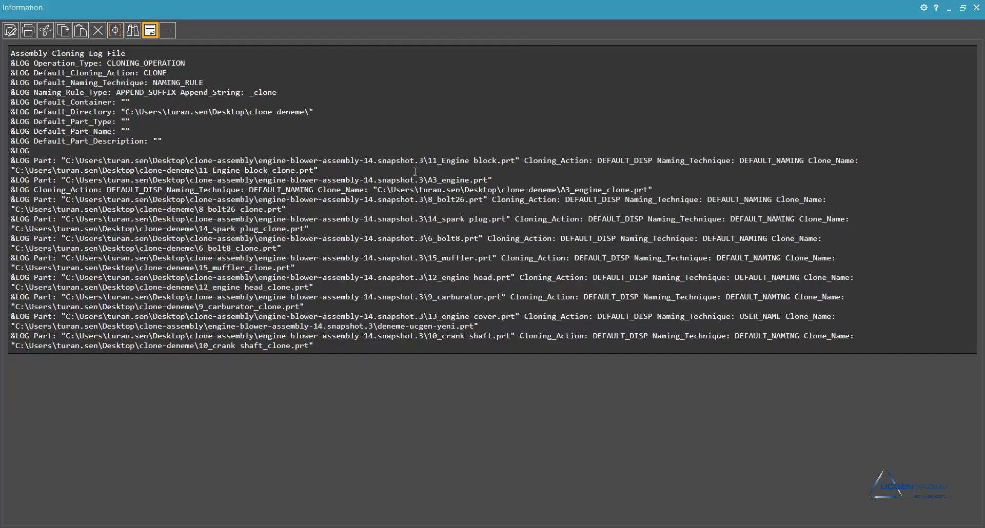
pyautogui.click(976, 7)
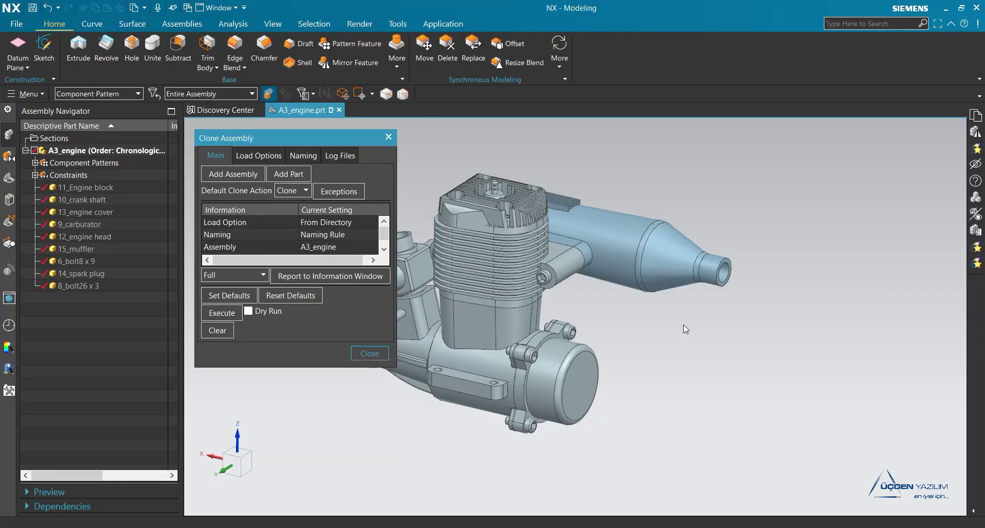
pyautogui.click(370, 354)
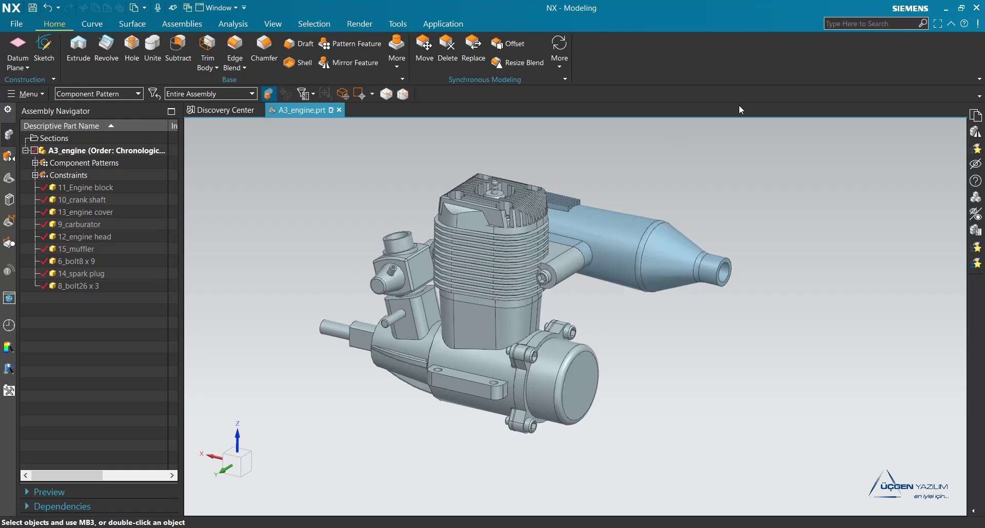
pyautogui.click(945, 8)
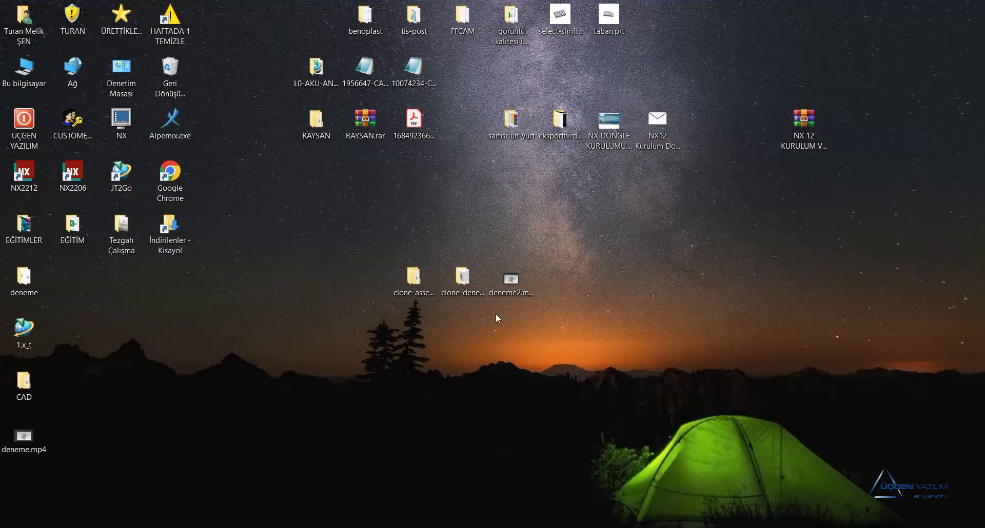
# Step: Verify clone-deneme holds the nine _clone part files and rapor.clone, then return to NX
pyautogui.doubleClick(463, 281)
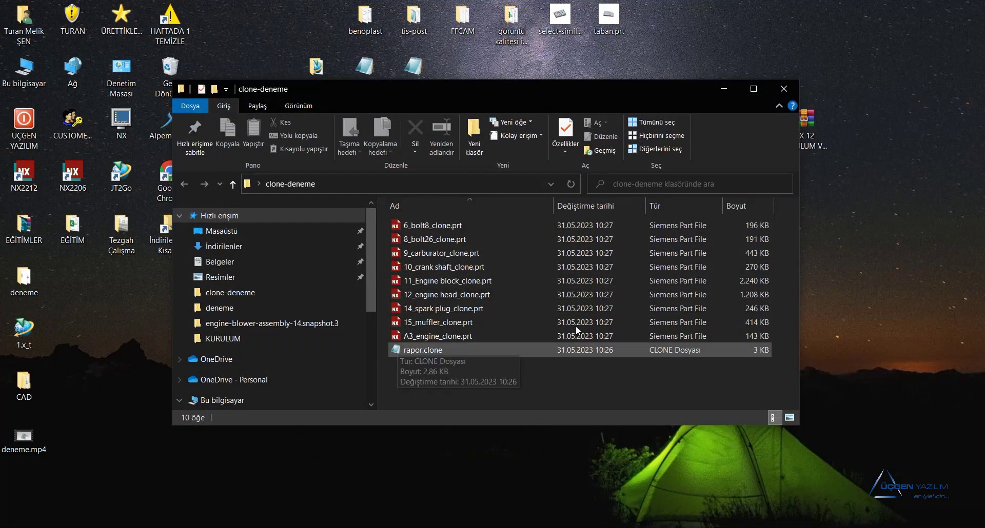
pyautogui.moveTo(381, 338); pyautogui.dragTo(424, 228)
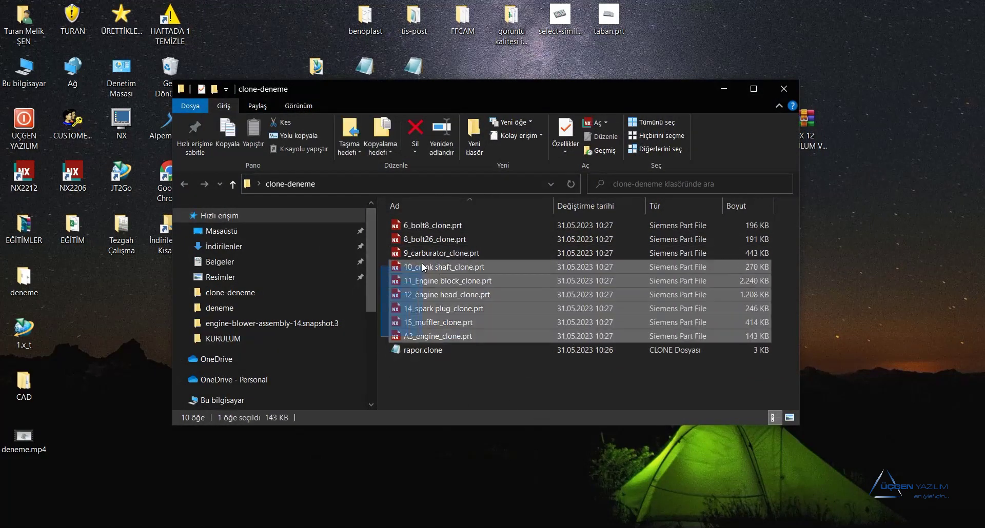
pyautogui.click(465, 371)
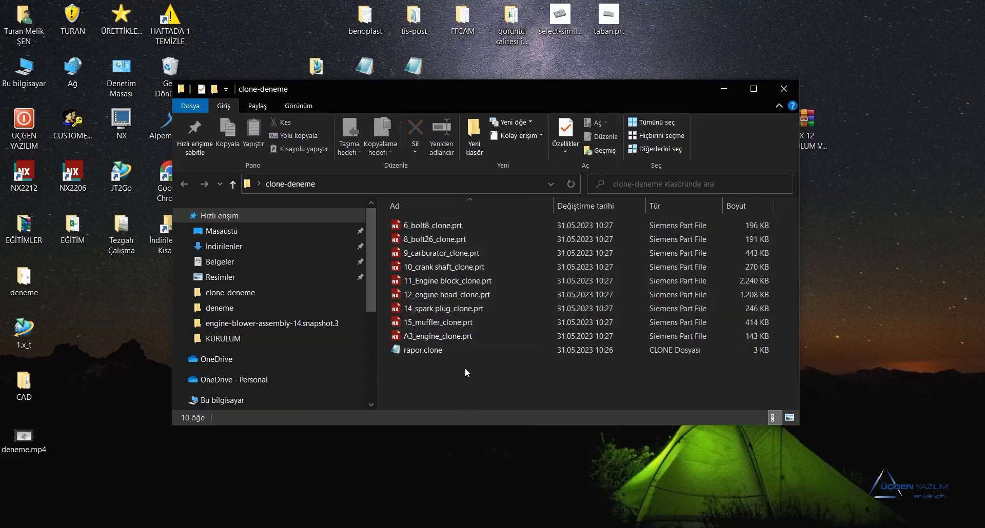
pyautogui.moveTo(374, 276); pyautogui.dragTo(325, 276)
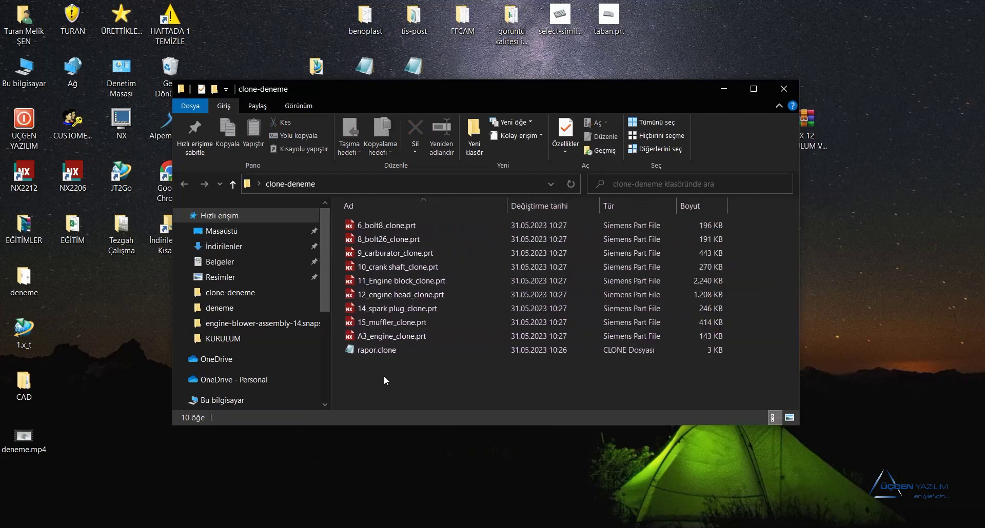
pyautogui.click(383, 354)
pyautogui.click(416, 393)
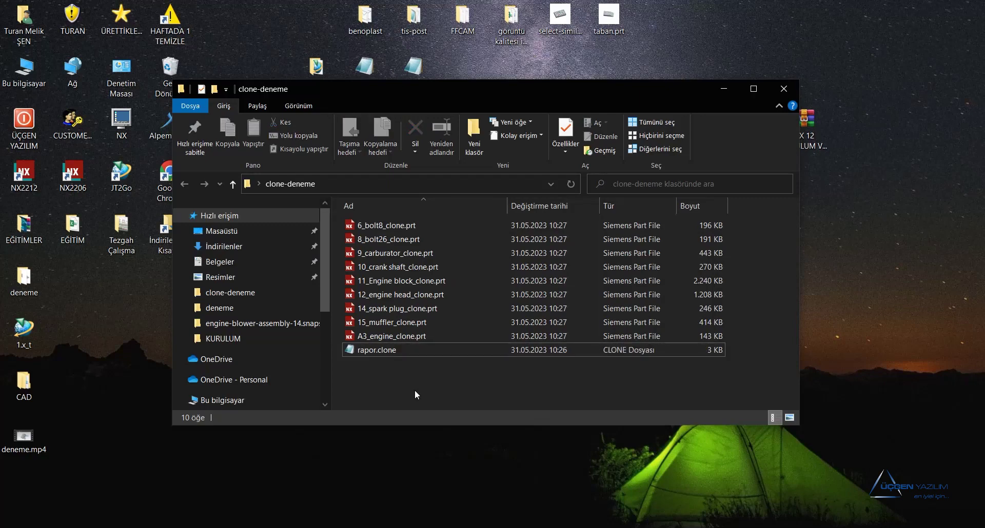
pyautogui.click(259, 526)
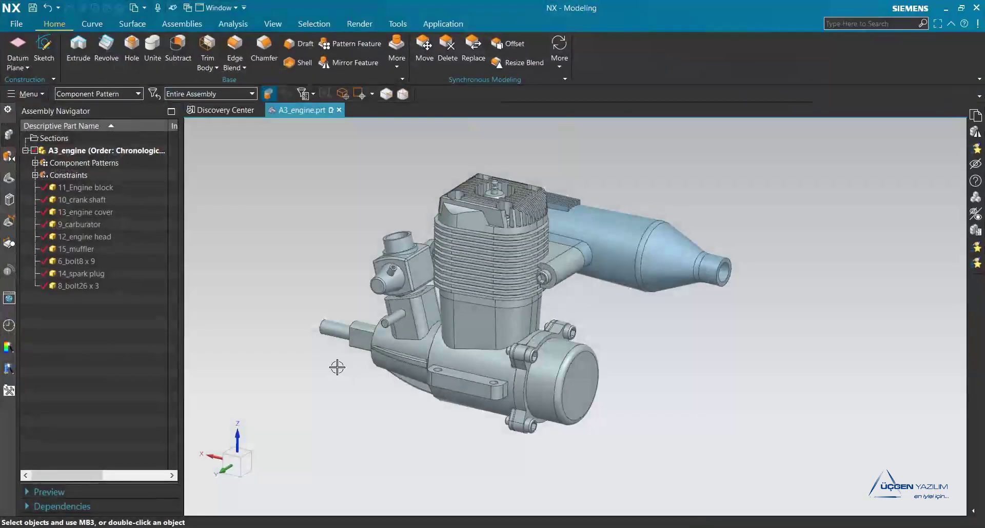
# Step: Open A3_engine_clone.prt from the Desktop clone-deneme folder
pyautogui.click(17, 24)
pyautogui.click(34, 63)
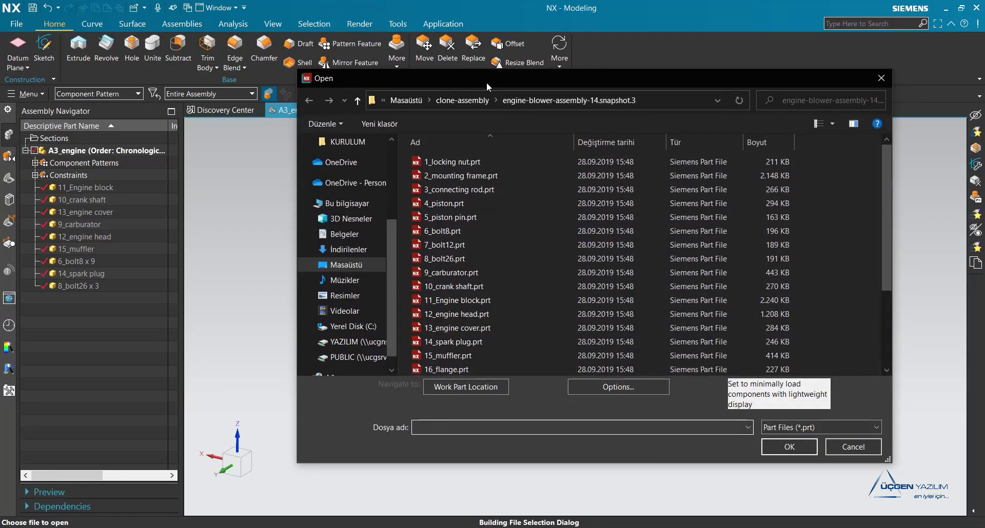
pyautogui.click(256, 250)
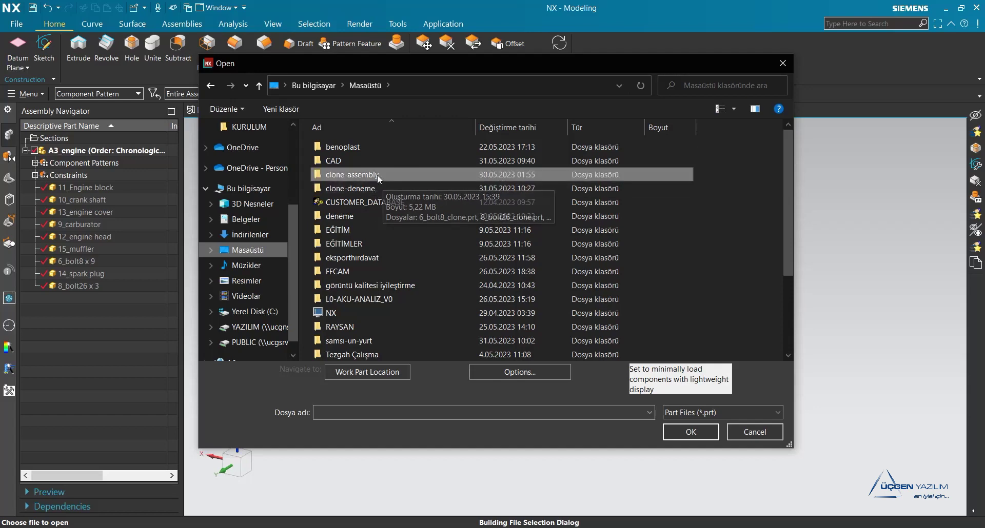
pyautogui.doubleClick(352, 175)
pyautogui.click(210, 85)
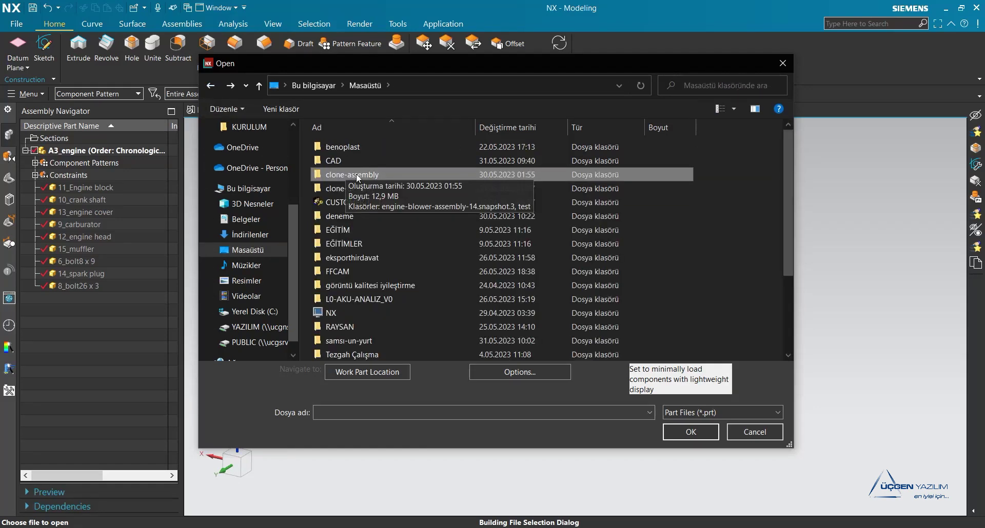
pyautogui.doubleClick(390, 187)
pyautogui.doubleClick(386, 258)
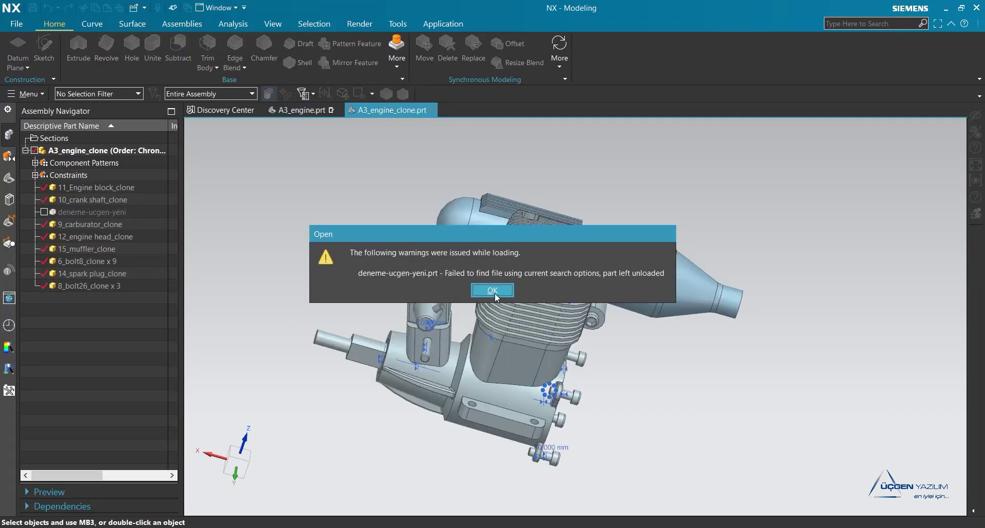
# Step: Acknowledge the missing deneme-ucgen-yeni part warning and orbit the cloned engine to inspect it
pyautogui.click(493, 290)
pyautogui.moveTo(493, 298)
pyautogui.mouseDown(button='middle')
pyautogui.moveTo(286, 259)
pyautogui.moveTo(236, 282)
pyautogui.moveTo(334, 272)
pyautogui.moveTo(322, 298)
pyautogui.mouseUp(button='middle')
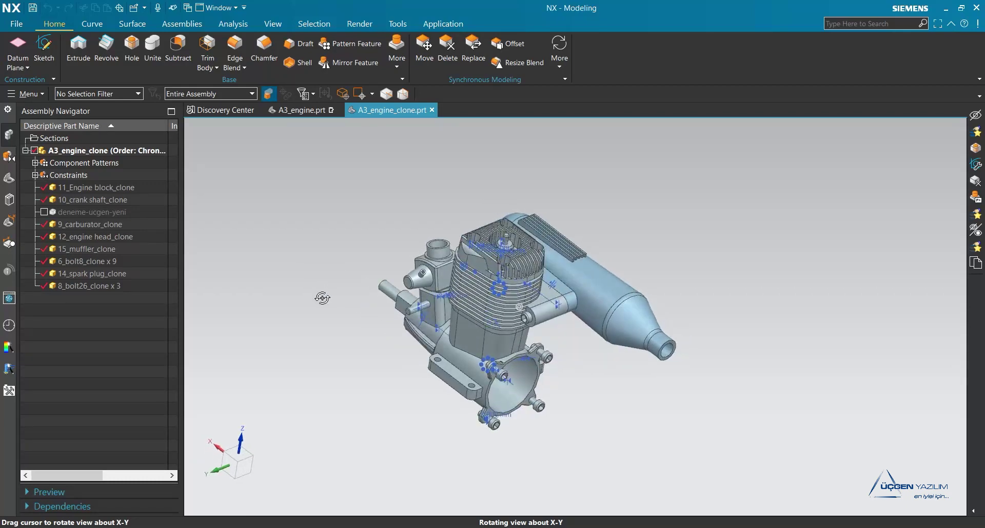
pyautogui.moveTo(321, 336)
pyautogui.mouseDown(button='middle')
pyautogui.moveTo(328, 326)
pyautogui.moveTo(342, 335)
pyautogui.moveTo(321, 331)
pyautogui.mouseUp(button='middle')
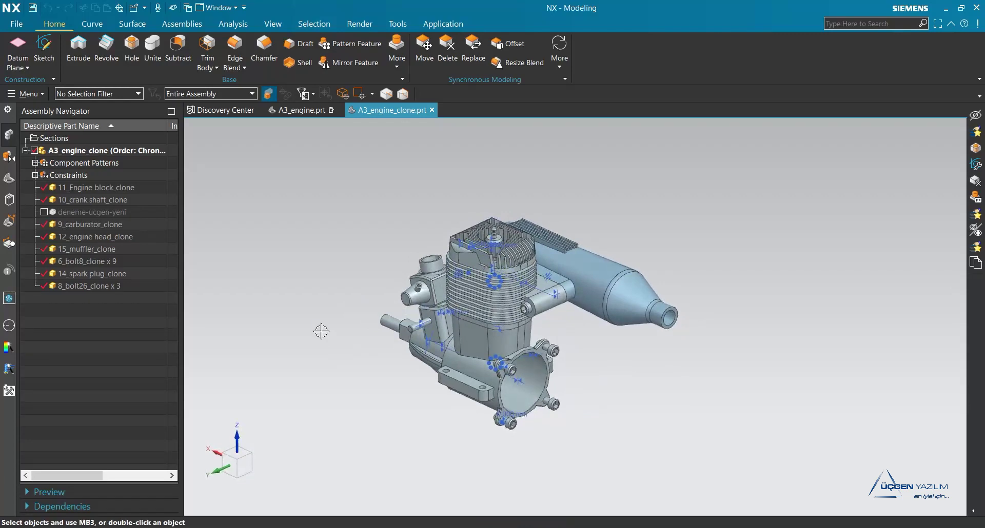